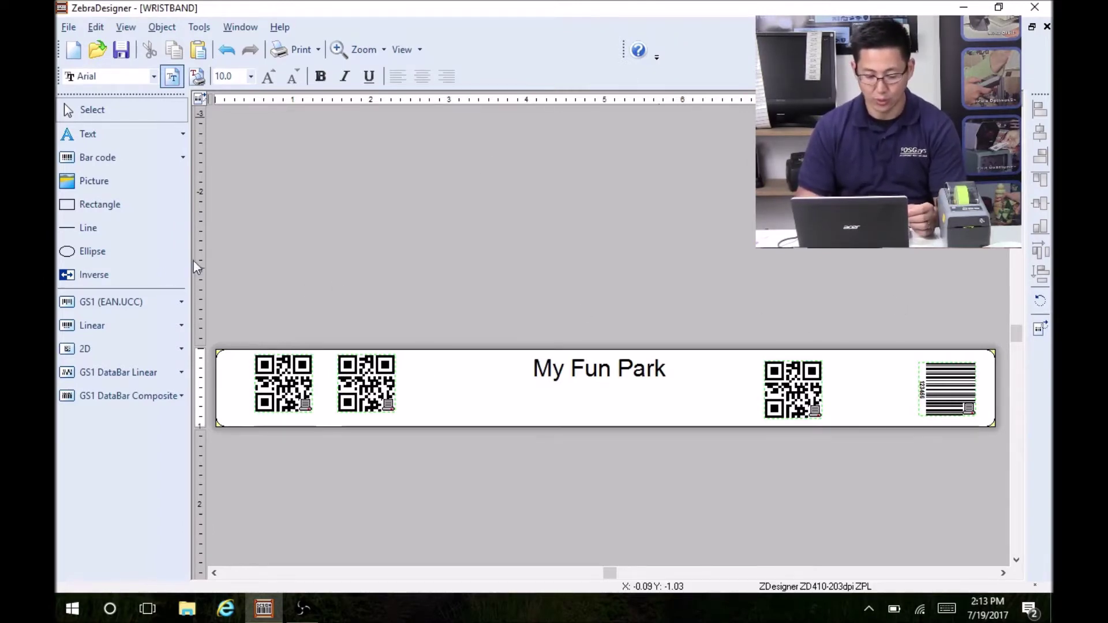
Box-select the objects on the finished My Fun Park wristband, then bring up the File menu
{"action": "left_click_drag", "start_coordinate": [224, 242], "coordinate": [307, 508]}
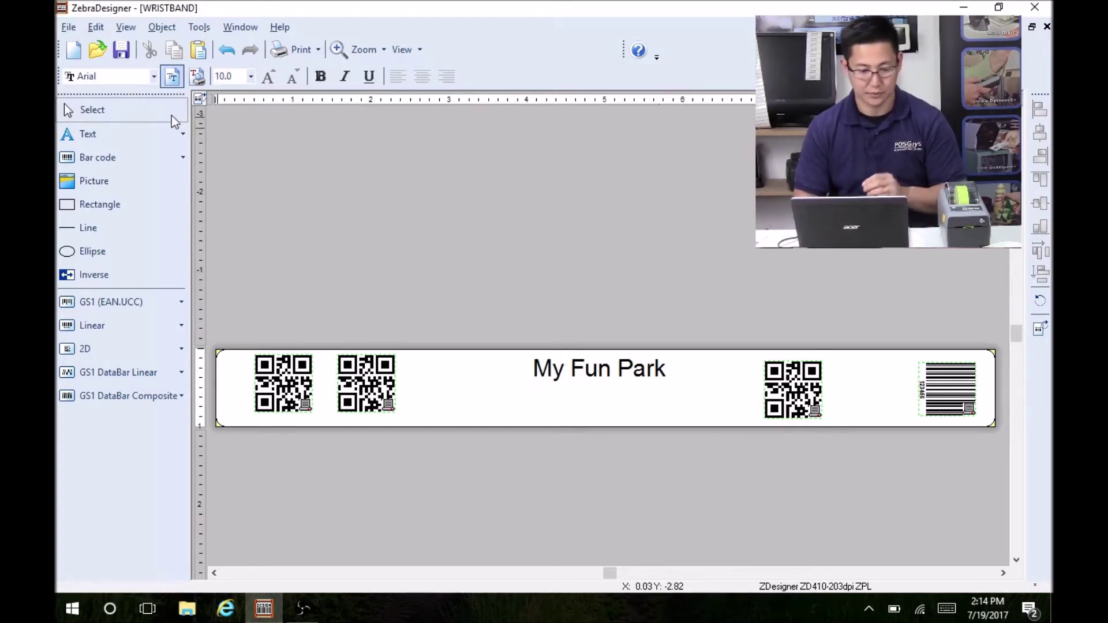
{"action": "left_click", "coordinate": [70, 28]}
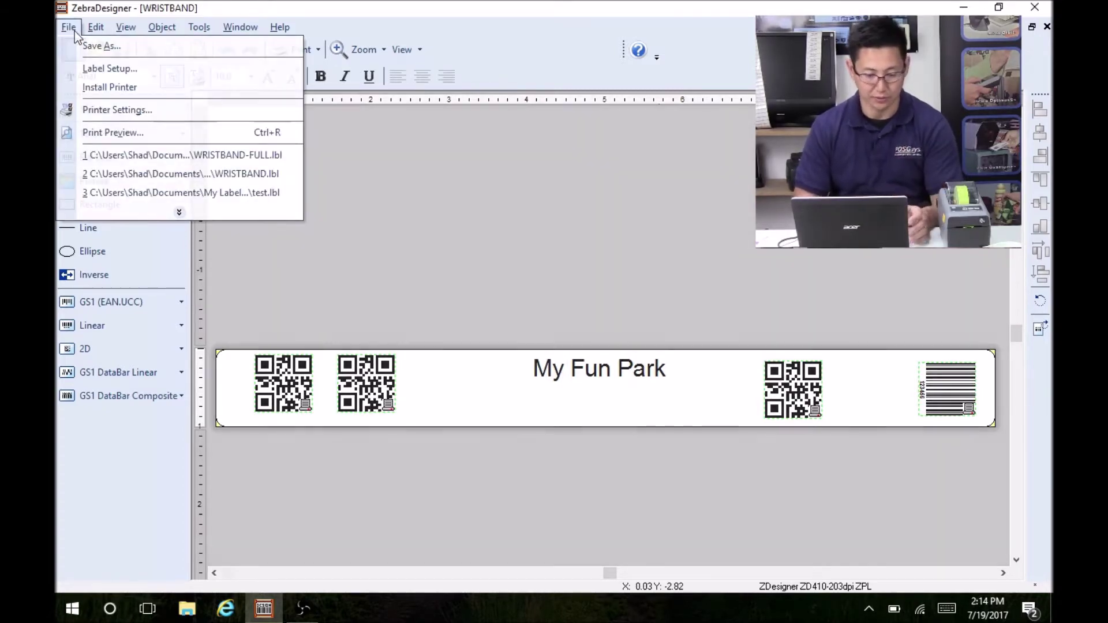
Start a new label setup and choose the ZD410-203dpi ZPL printer
{"action": "left_click", "coordinate": [87, 67]}
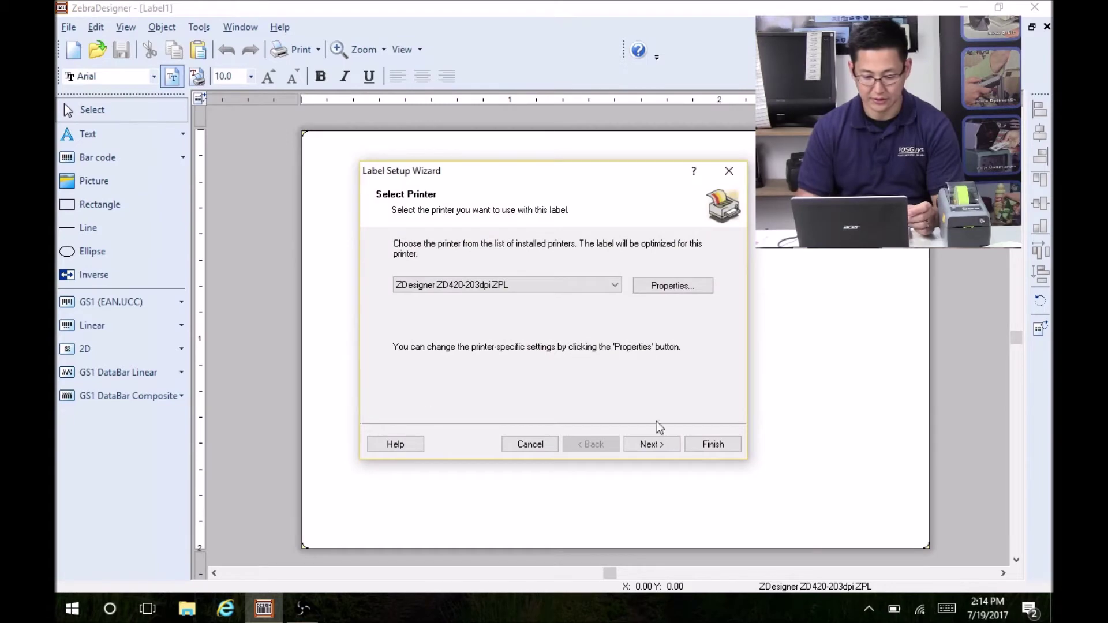
{"action": "left_click", "coordinate": [616, 289]}
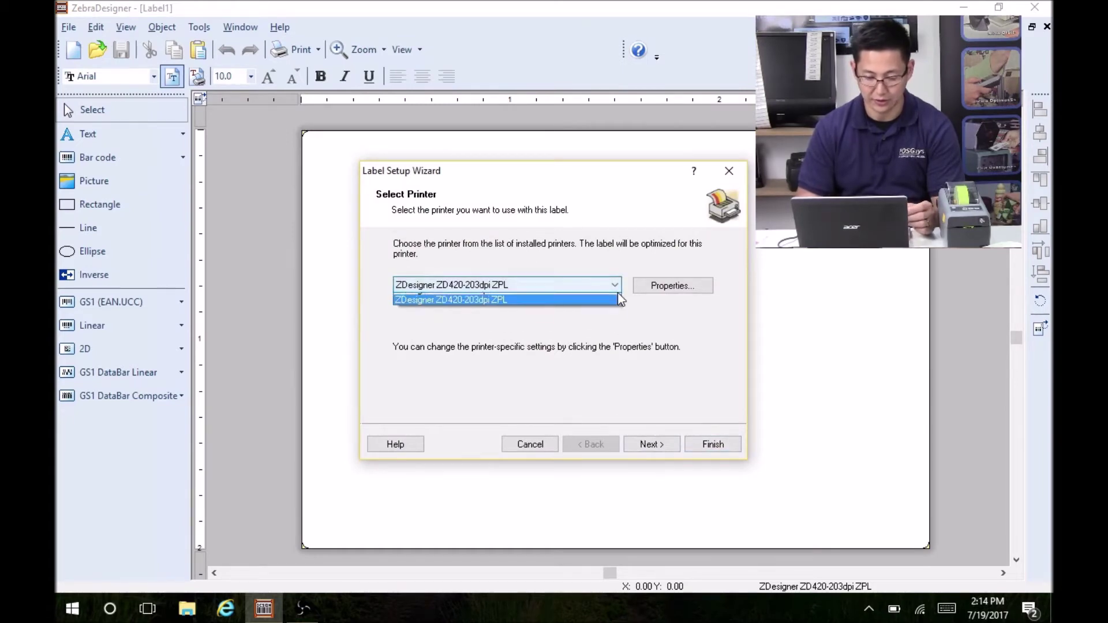
{"action": "left_click", "coordinate": [567, 299]}
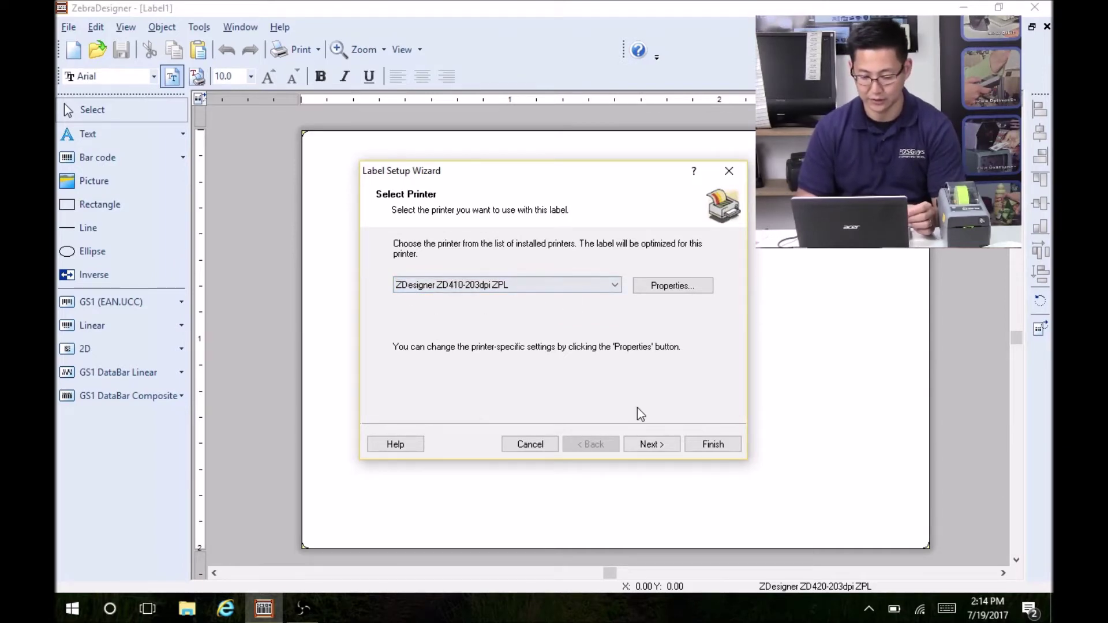
{"action": "left_click", "coordinate": [651, 449]}
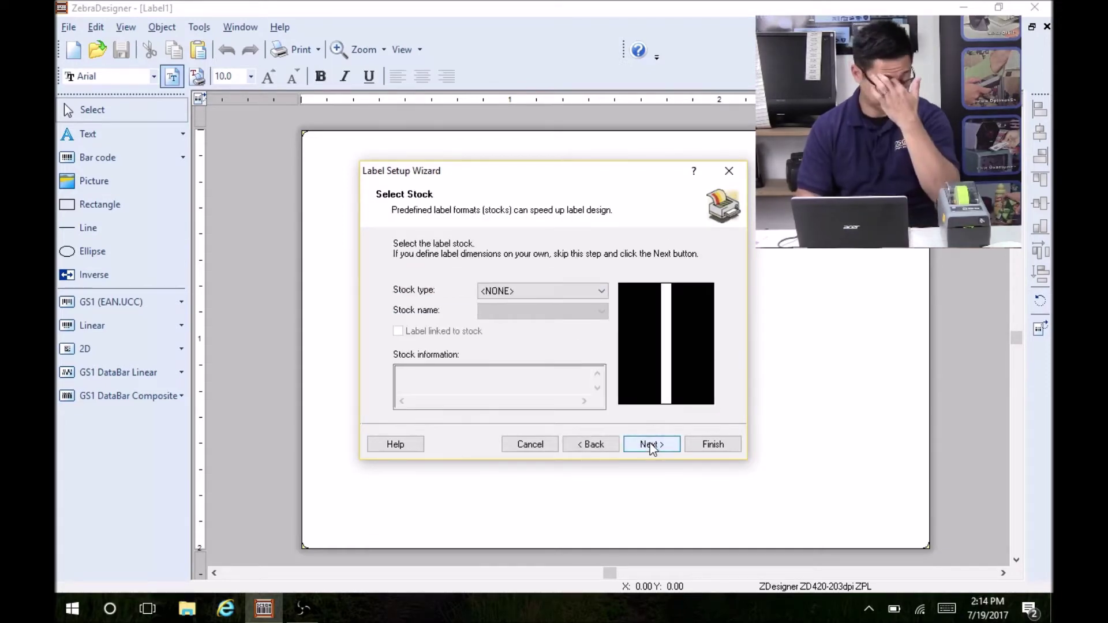
Keep the label stock type at <NONE> and the page size automatic
{"action": "left_click", "coordinate": [549, 296]}
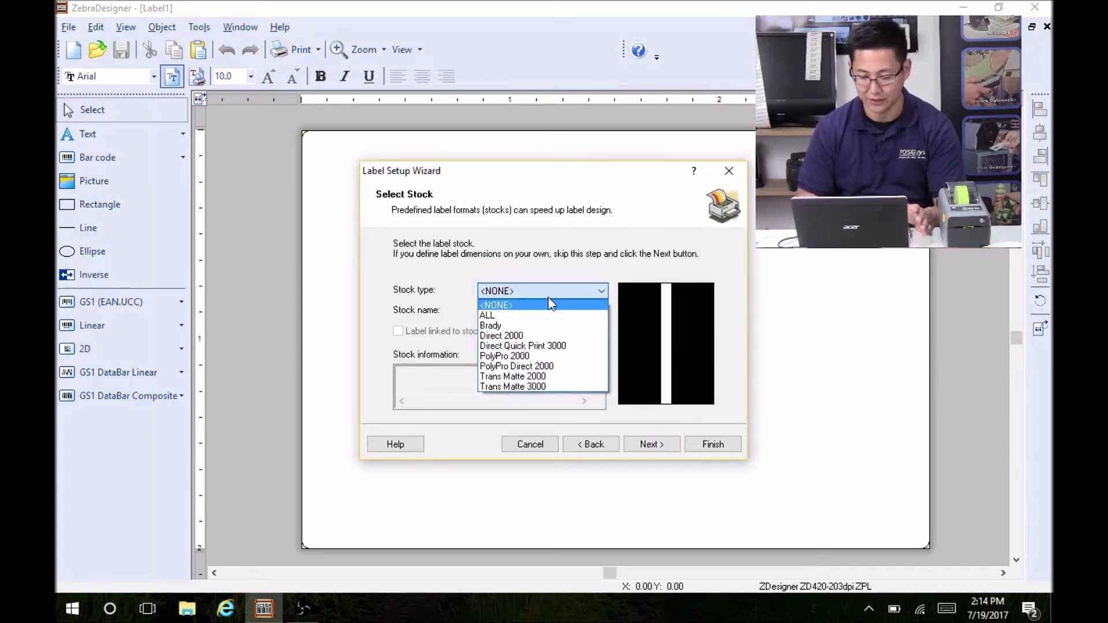
{"action": "left_click", "coordinate": [548, 303]}
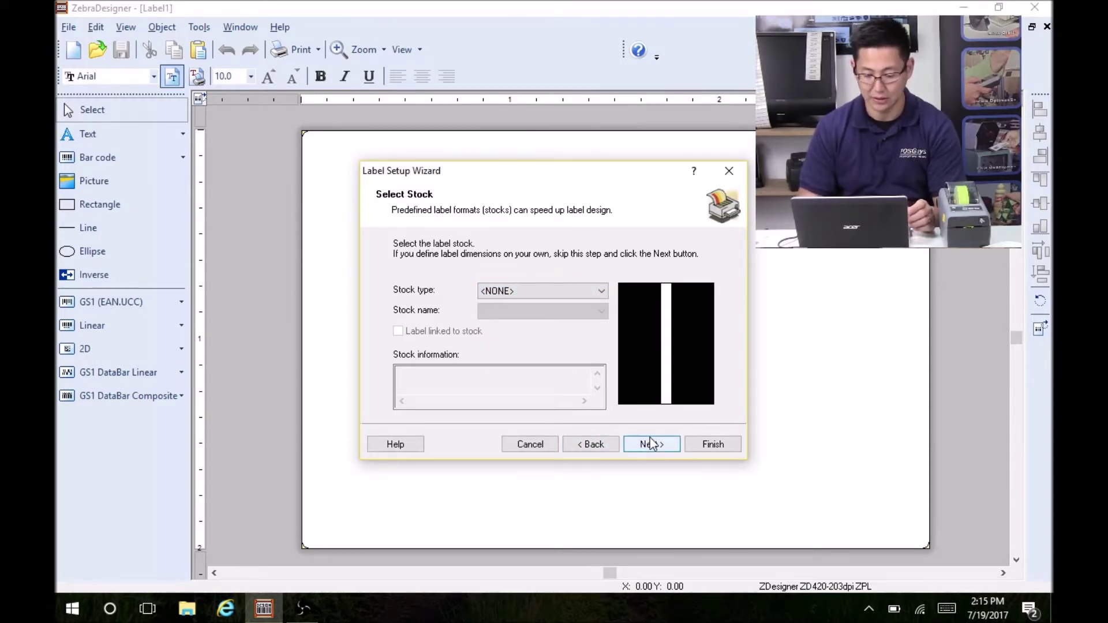
{"action": "left_click", "coordinate": [667, 447]}
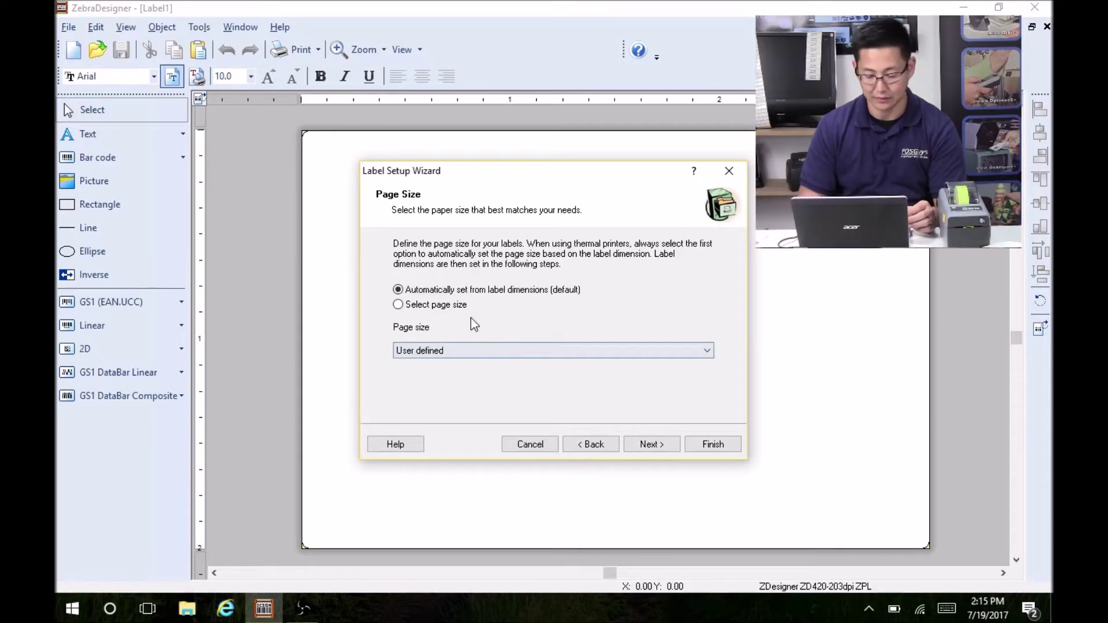
{"action": "left_click", "coordinate": [666, 443]}
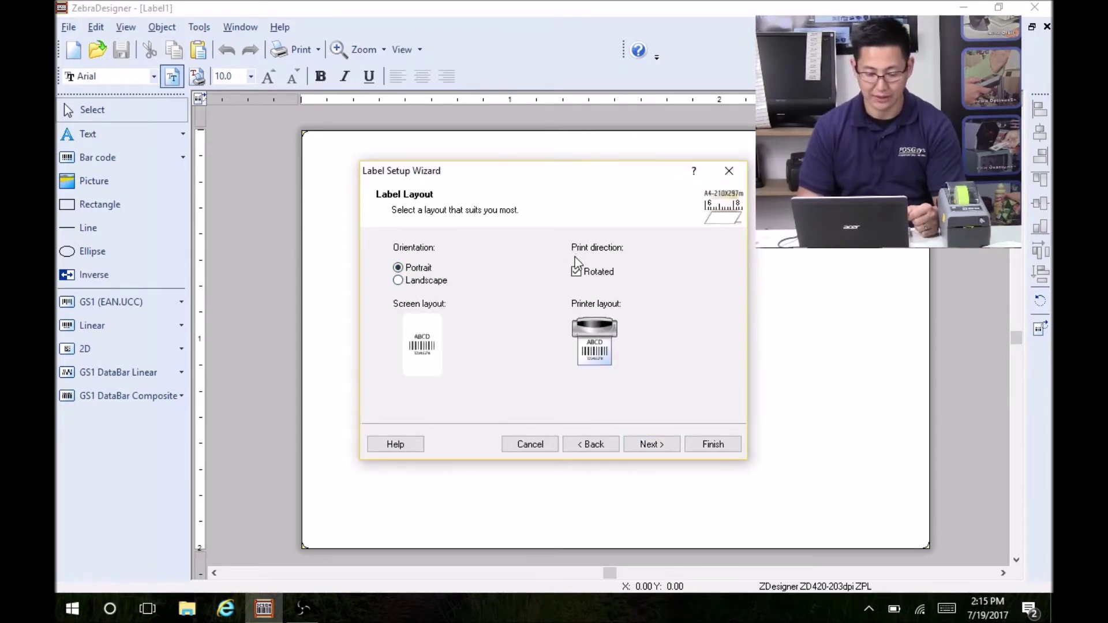
Set the new label's orientation to Landscape and continue to its dimensions
{"action": "left_click", "coordinate": [432, 284]}
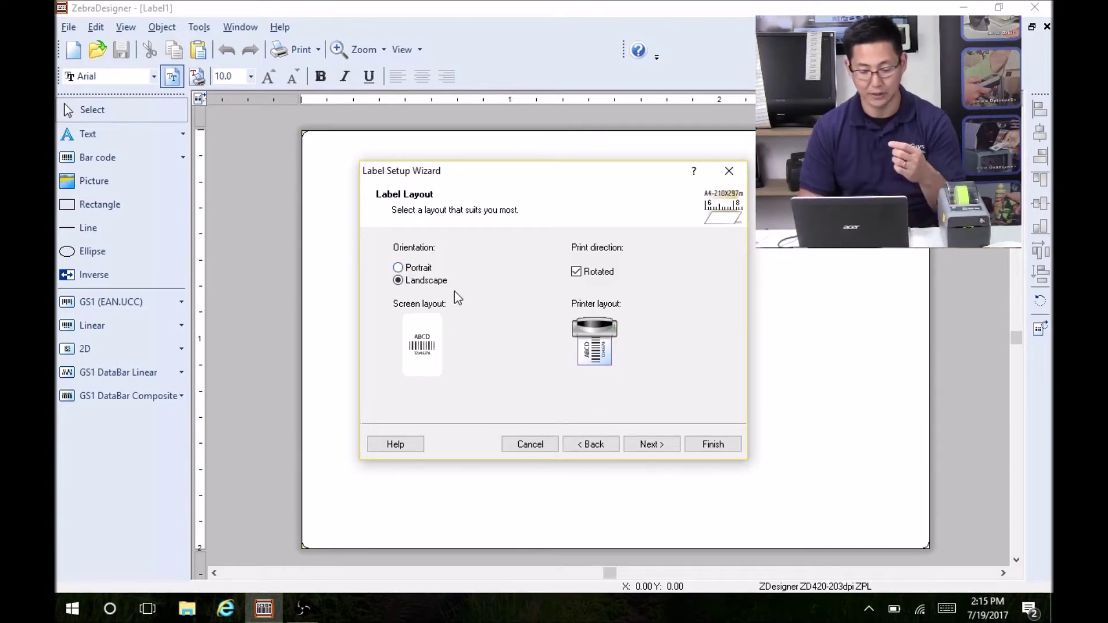
{"action": "left_click", "coordinate": [648, 443]}
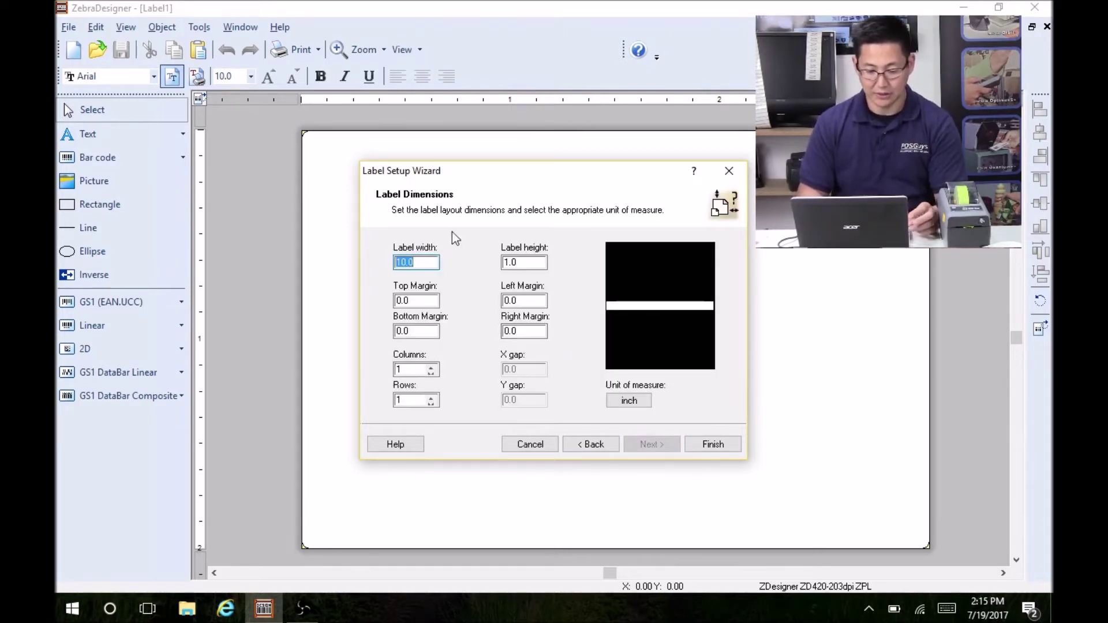
Review the current label dimensions and set the label width to 6 inches
{"action": "left_click", "coordinate": [517, 300]}
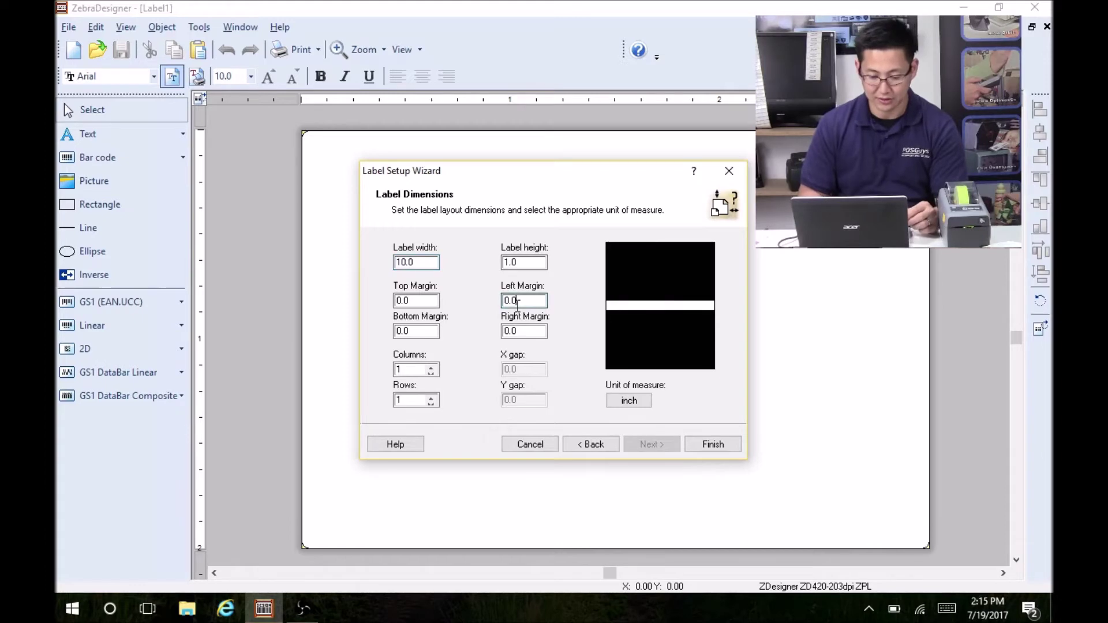
{"action": "left_click", "coordinate": [533, 333]}
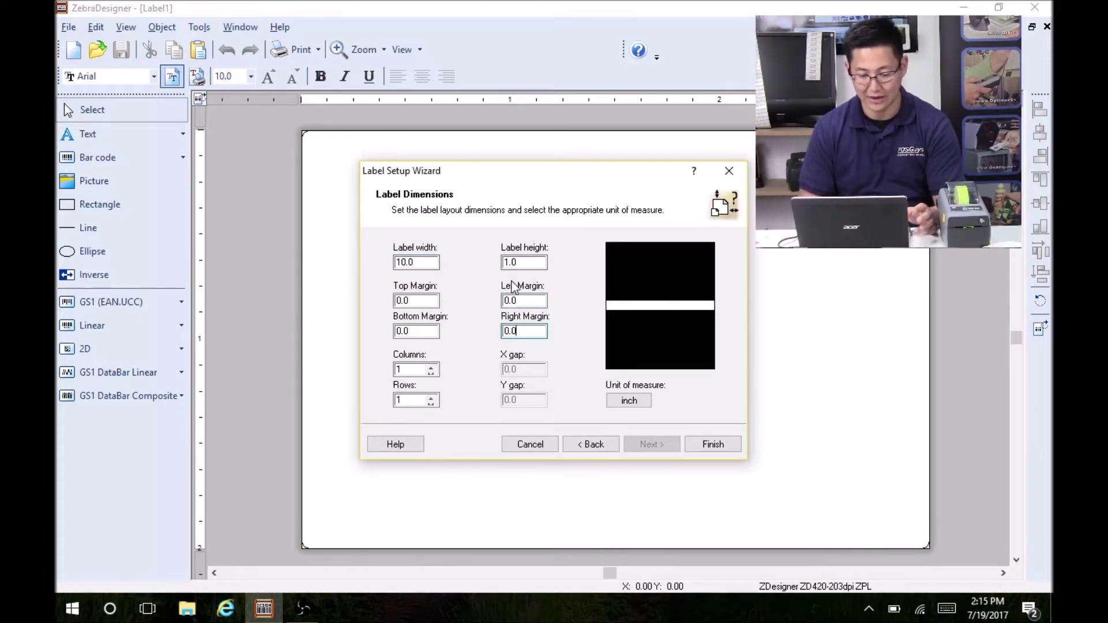
{"action": "double_click", "coordinate": [426, 262]}
{"action": "left_click", "coordinate": [527, 332]}
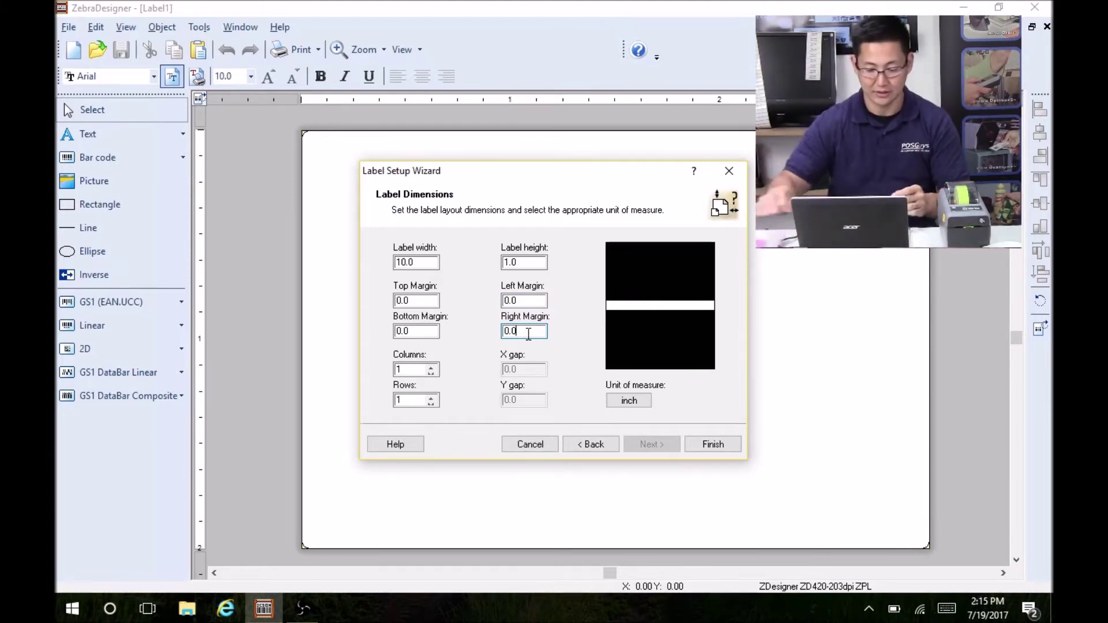
{"action": "left_click", "coordinate": [539, 263]}
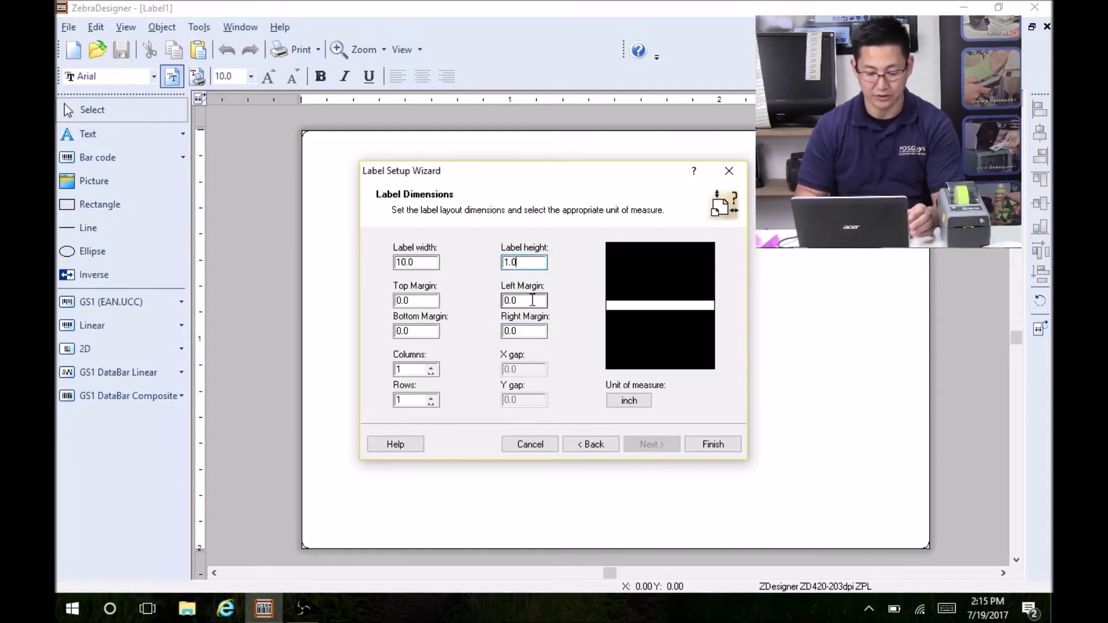
{"action": "double_click", "coordinate": [427, 264]}
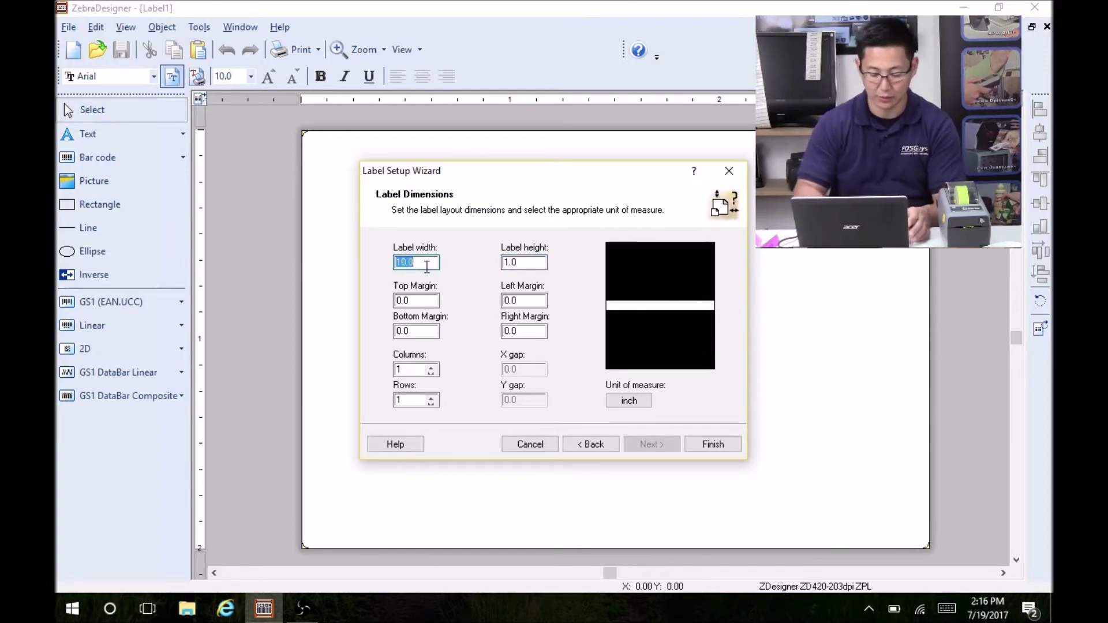
{"action": "type", "text": "6"}
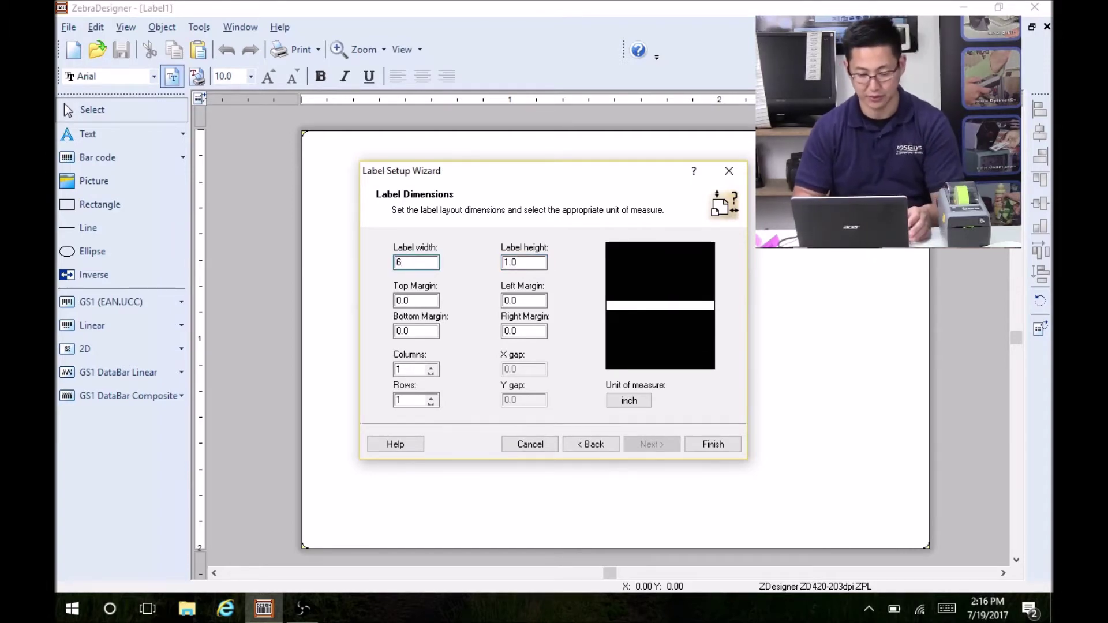
Set a 1-inch left margin and a 3-inch right margin, then finish the wizard
{"action": "double_click", "coordinate": [525, 301]}
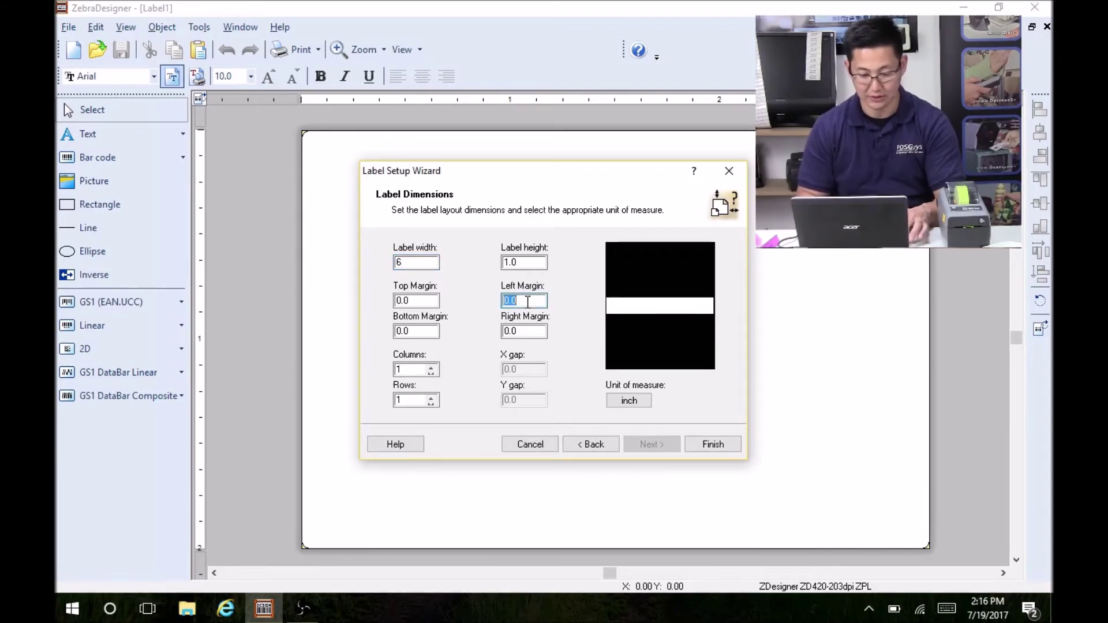
{"action": "type", "text": "1"}
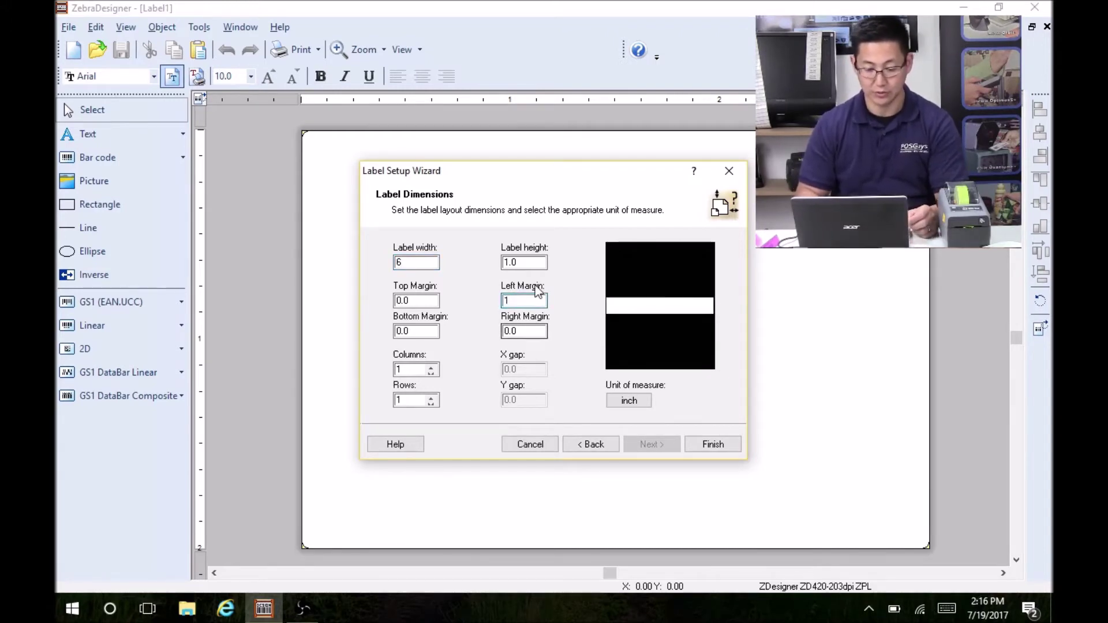
{"action": "left_click", "coordinate": [536, 336]}
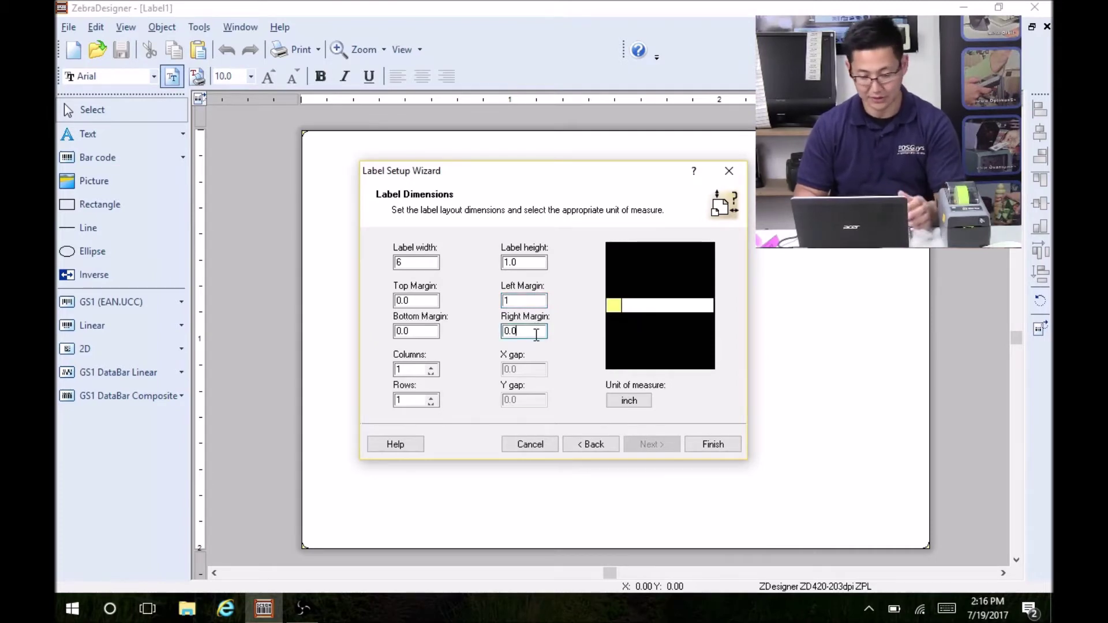
{"action": "double_click", "coordinate": [536, 334]}
{"action": "type", "text": "3"}
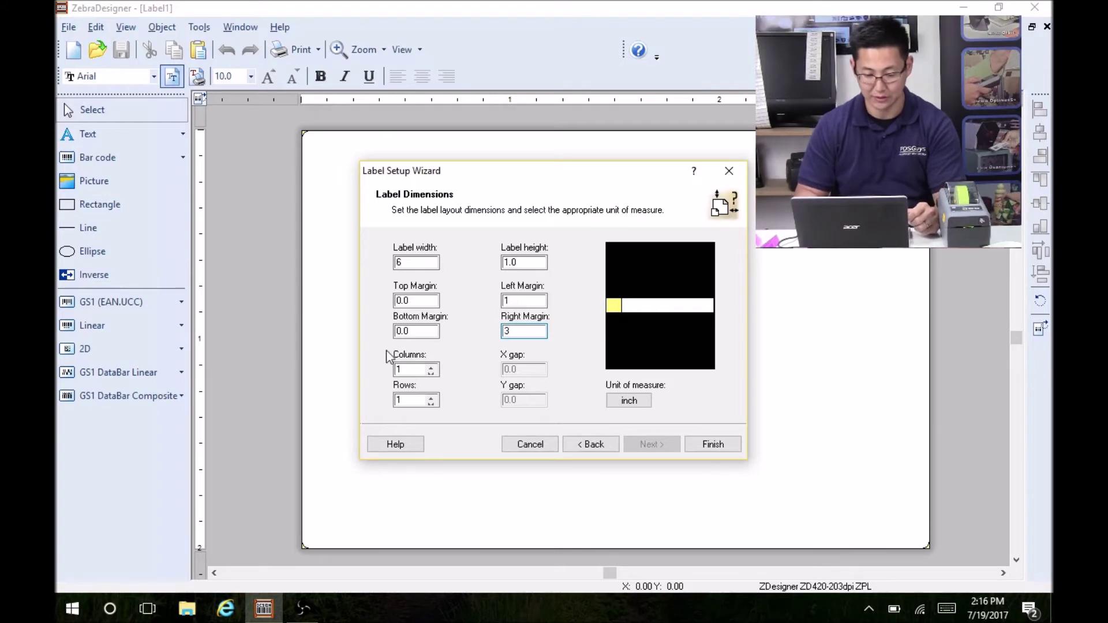
{"action": "left_click", "coordinate": [525, 305]}
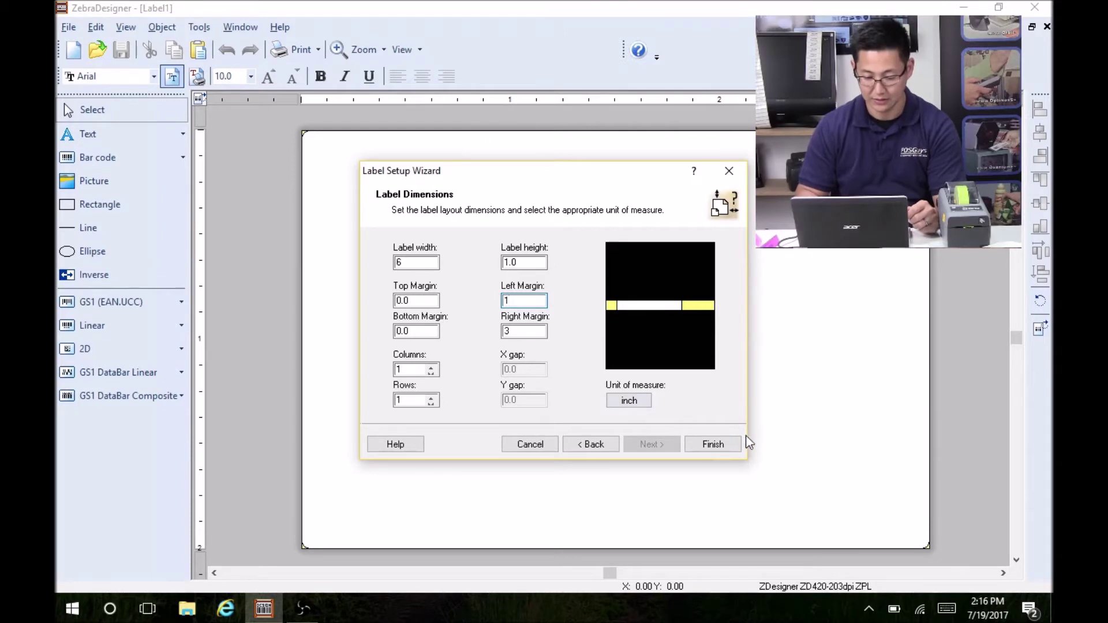
{"action": "left_click", "coordinate": [731, 445]}
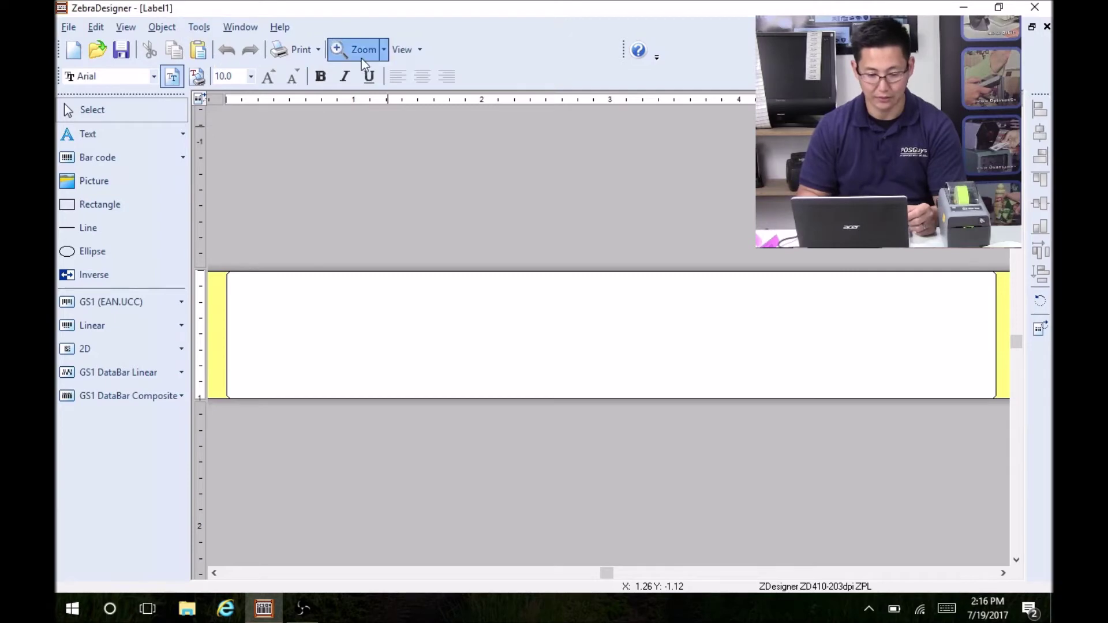
Zoom to fit the whole page and place a new text object on the blank label
{"action": "left_click", "coordinate": [385, 50]}
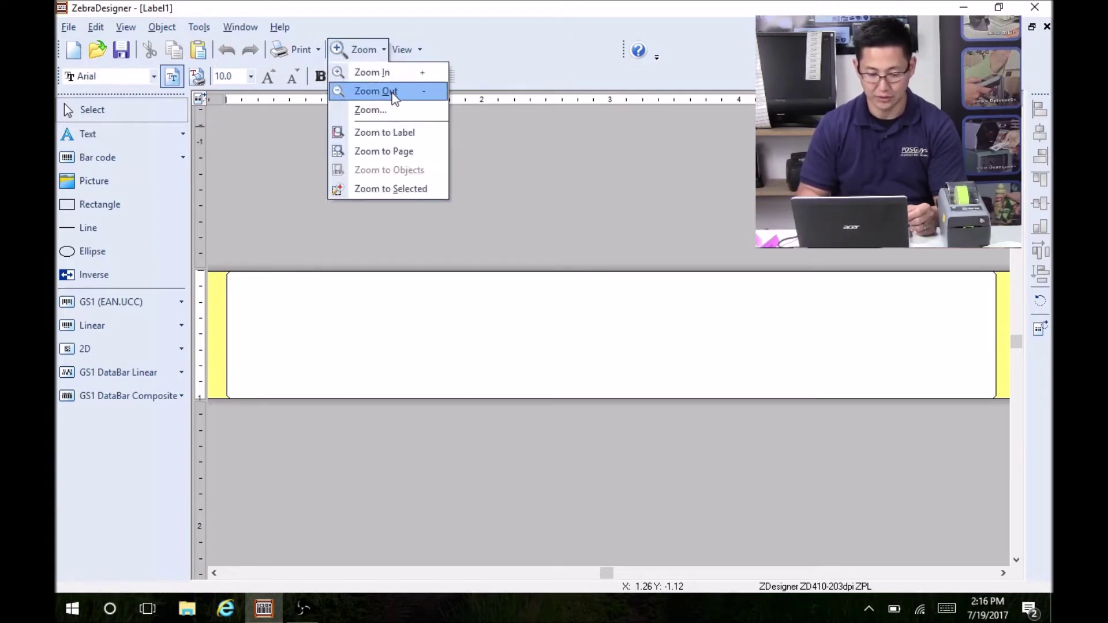
{"action": "left_click", "coordinate": [397, 151]}
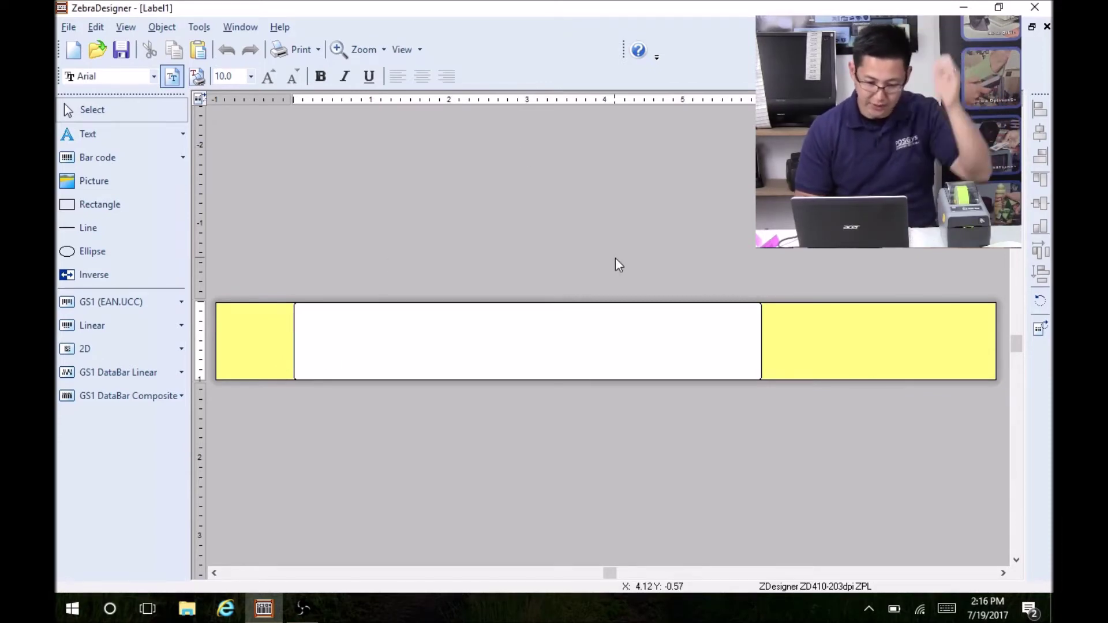
{"action": "left_click", "coordinate": [120, 140]}
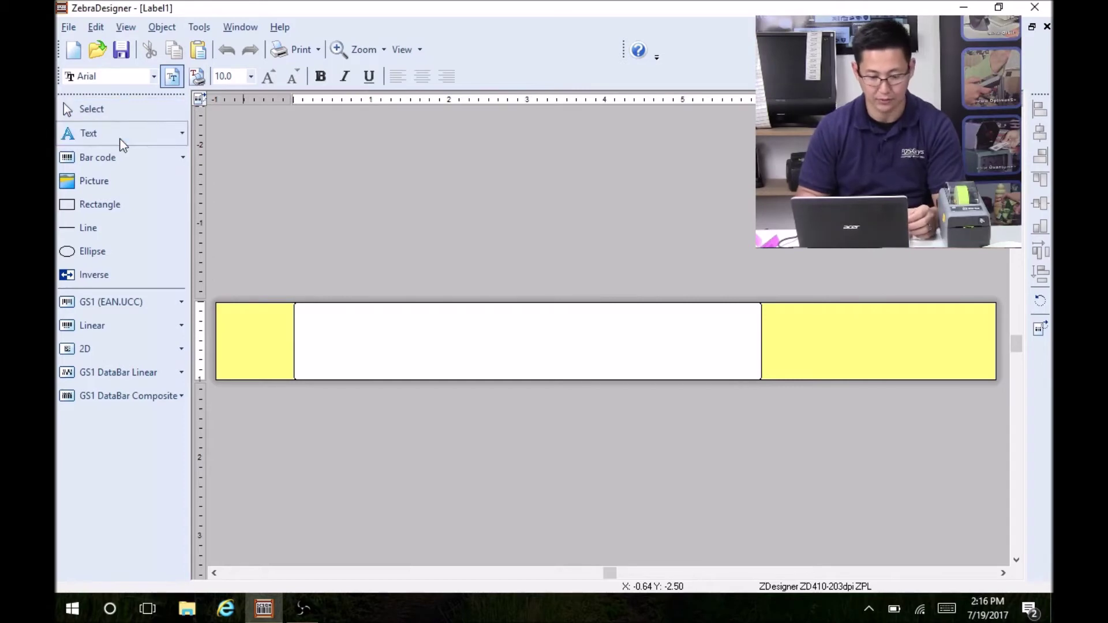
{"action": "left_click", "coordinate": [392, 324]}
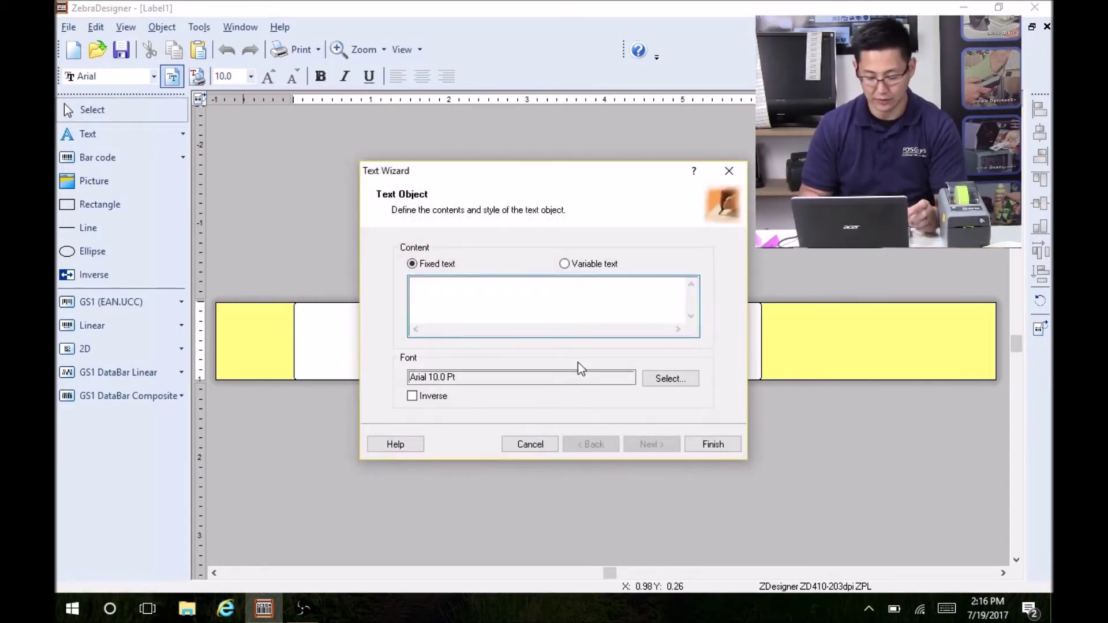
Add the text 'My Water Park' and enlarge it to 26 pt
{"action": "type", "text": "M"}
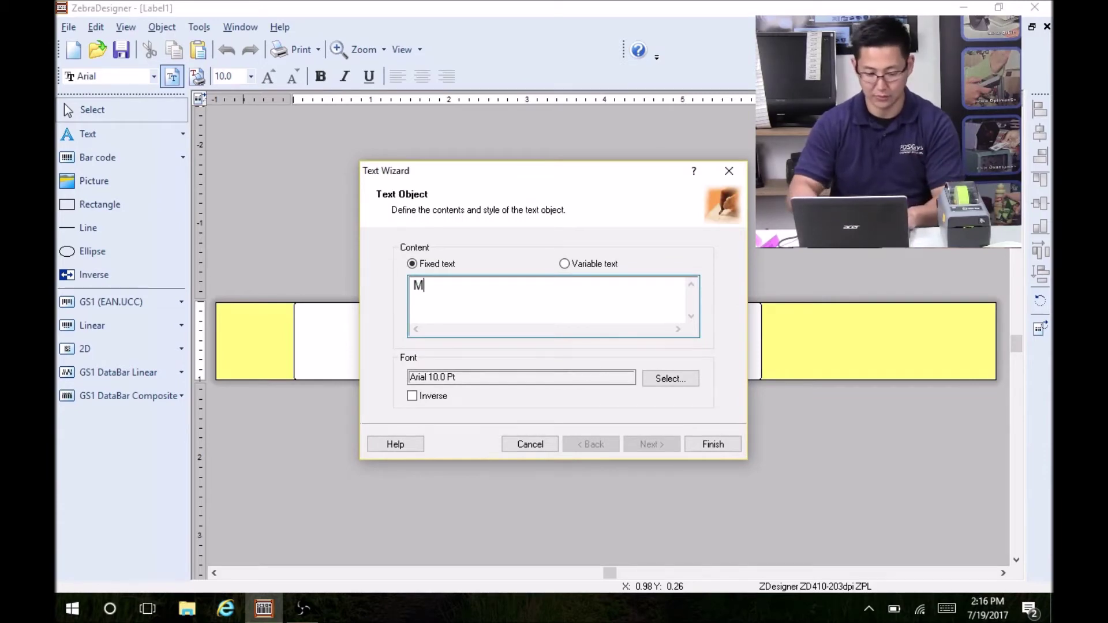
{"action": "type", "text": "y Wate"}
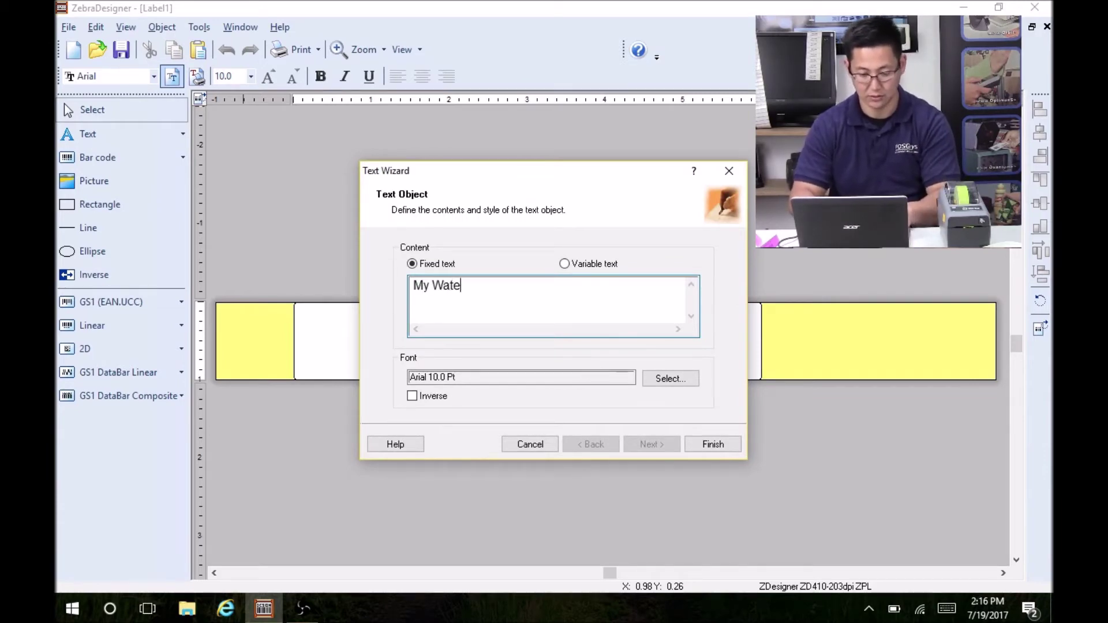
{"action": "type", "text": "r Park"}
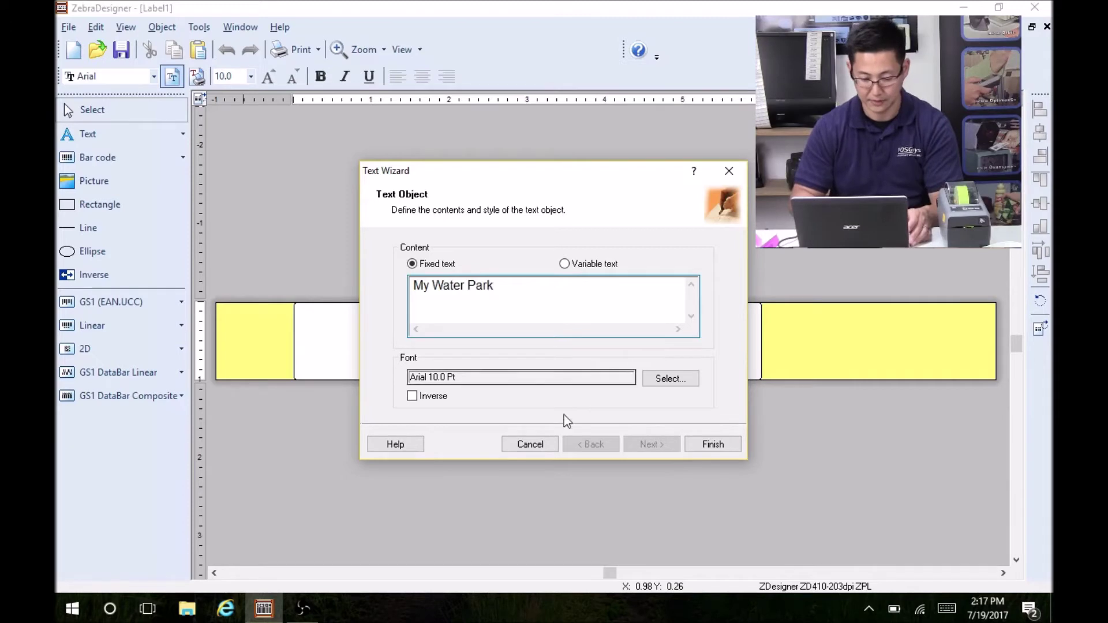
{"action": "left_click", "coordinate": [718, 439]}
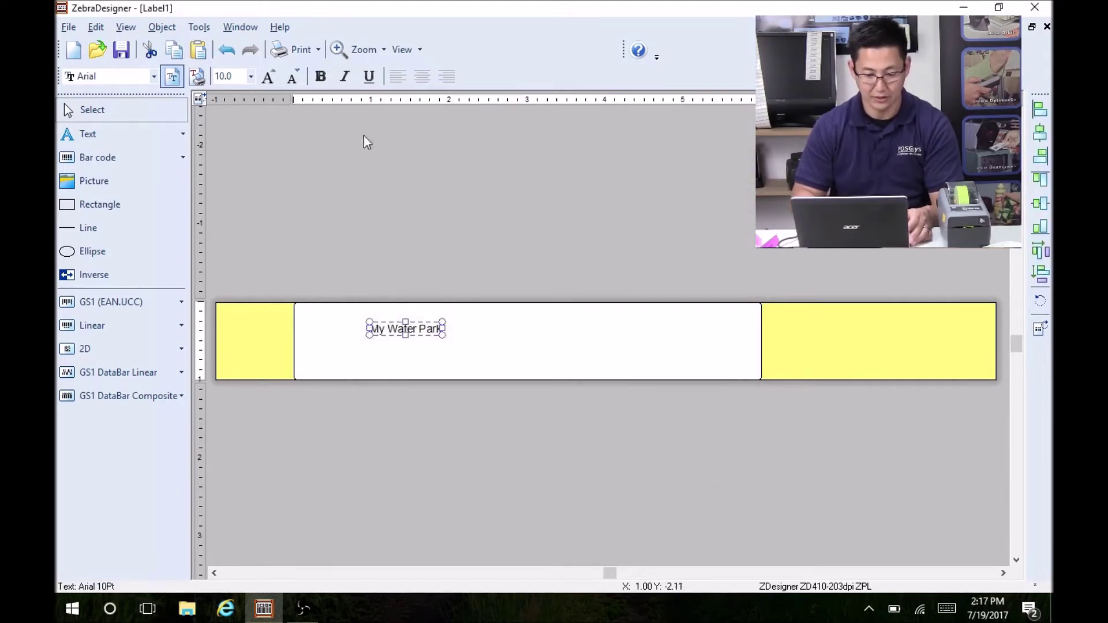
{"action": "left_click", "coordinate": [268, 76]}
{"action": "left_click", "coordinate": [270, 76]}
{"action": "left_click", "coordinate": [271, 75]}
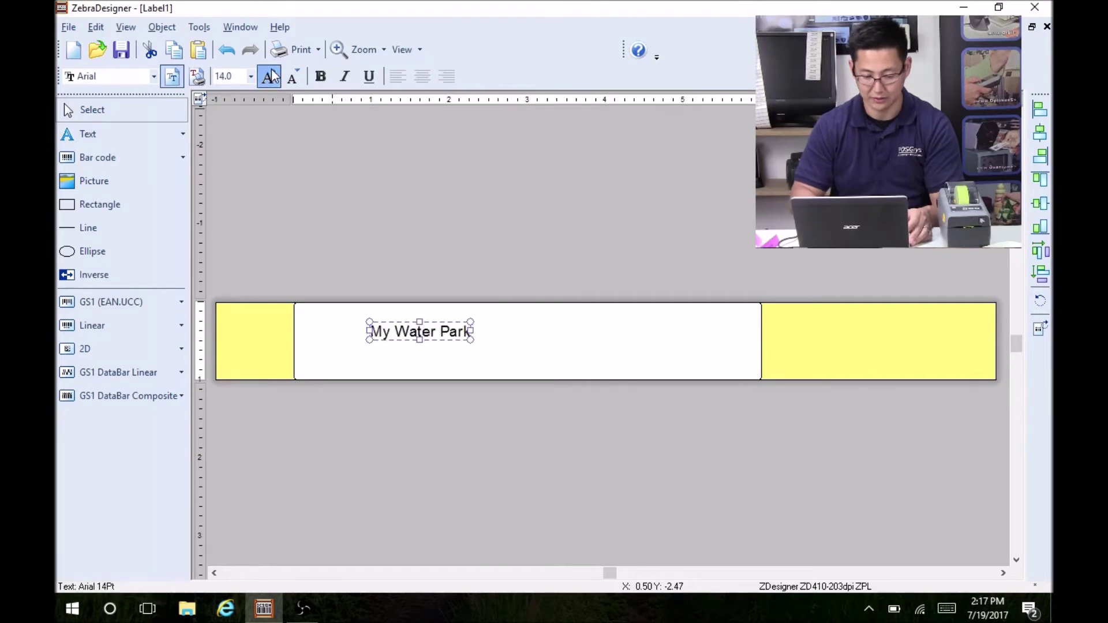
{"action": "left_click", "coordinate": [272, 76]}
{"action": "left_click", "coordinate": [271, 74]}
{"action": "left_click", "coordinate": [271, 73]}
{"action": "left_click", "coordinate": [271, 74]}
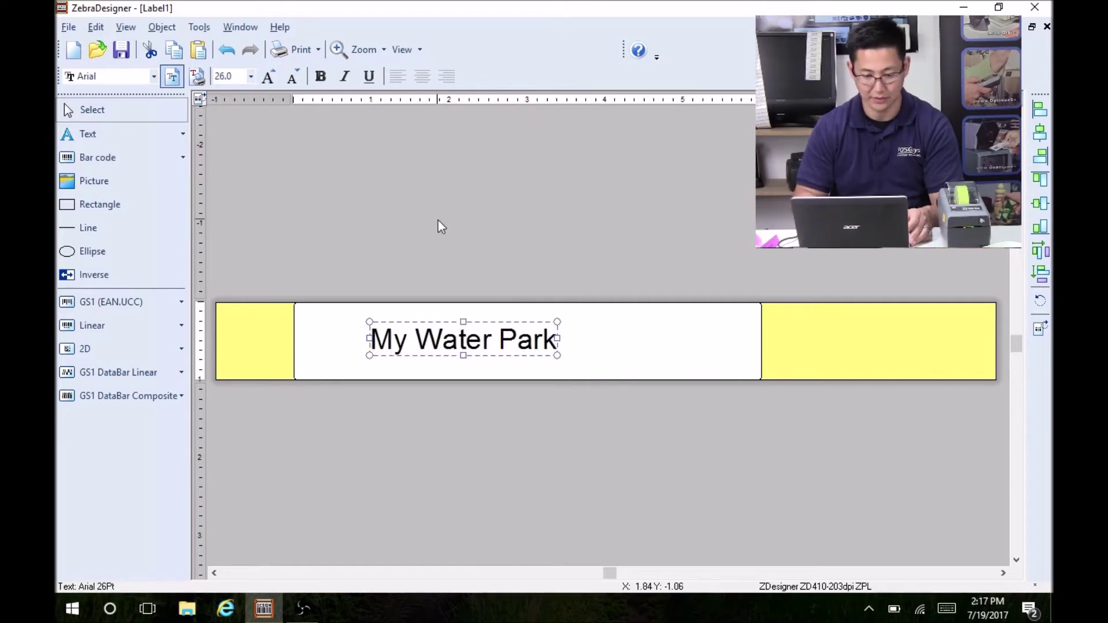
Make the title bold italic Consolas and centre it near the label top
{"action": "left_click", "coordinate": [154, 76]}
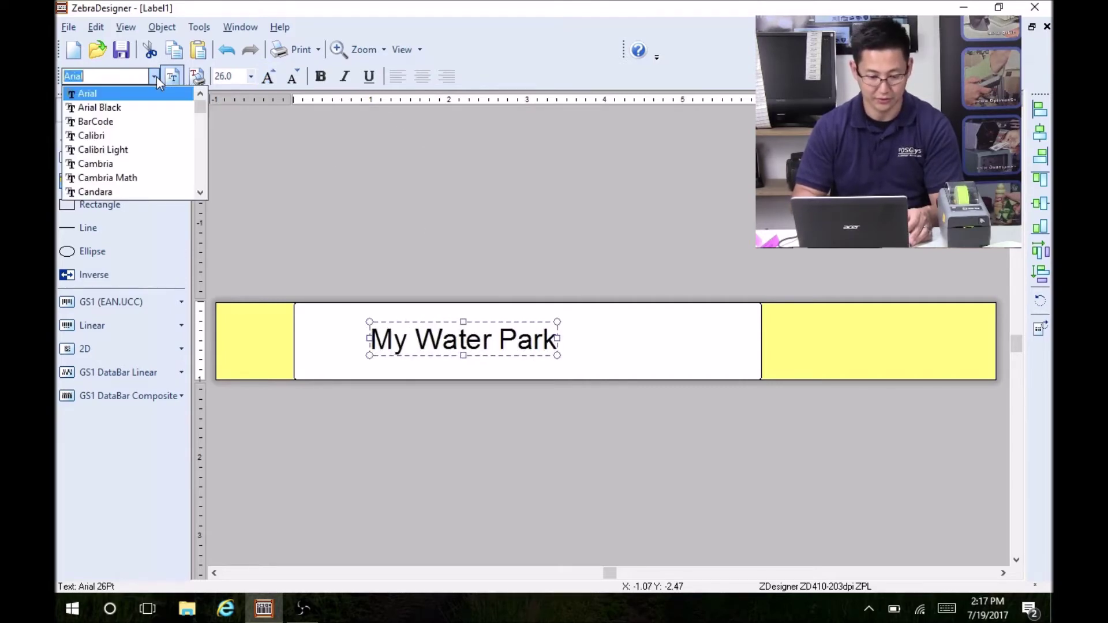
{"action": "left_click", "coordinate": [198, 145]}
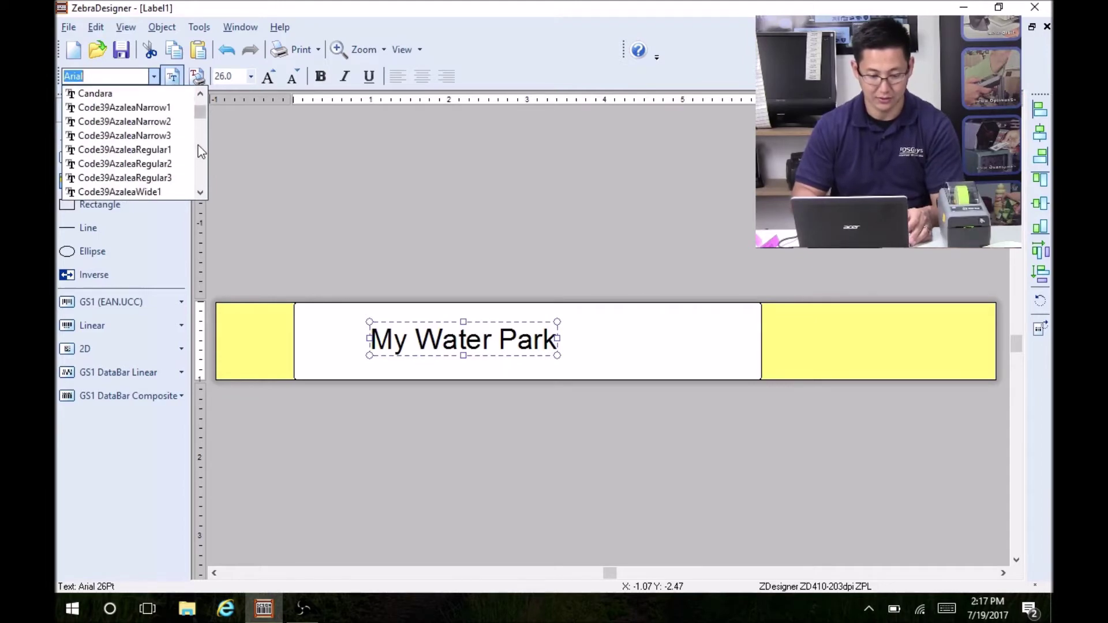
{"action": "left_click", "coordinate": [198, 144]}
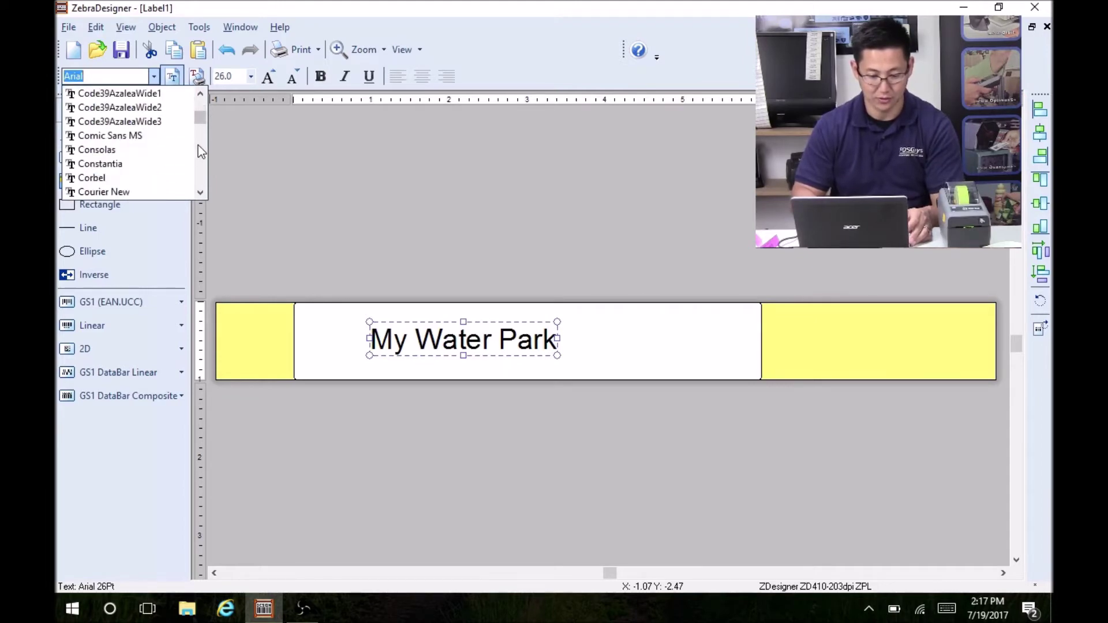
{"action": "left_click", "coordinate": [136, 151]}
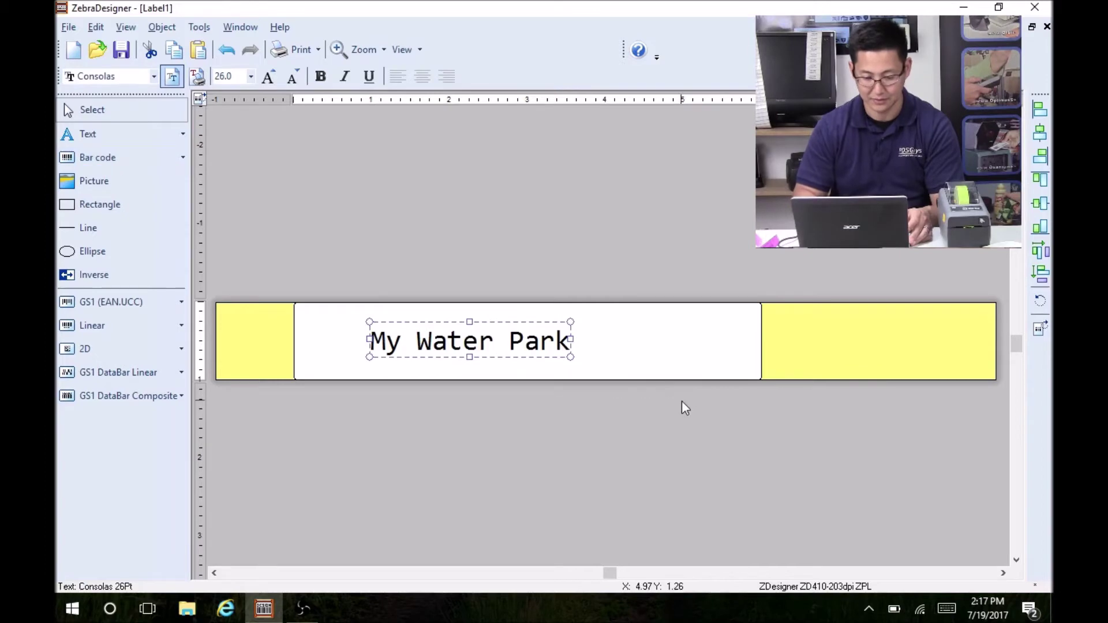
{"action": "left_click_drag", "start_coordinate": [503, 343], "coordinate": [551, 344]}
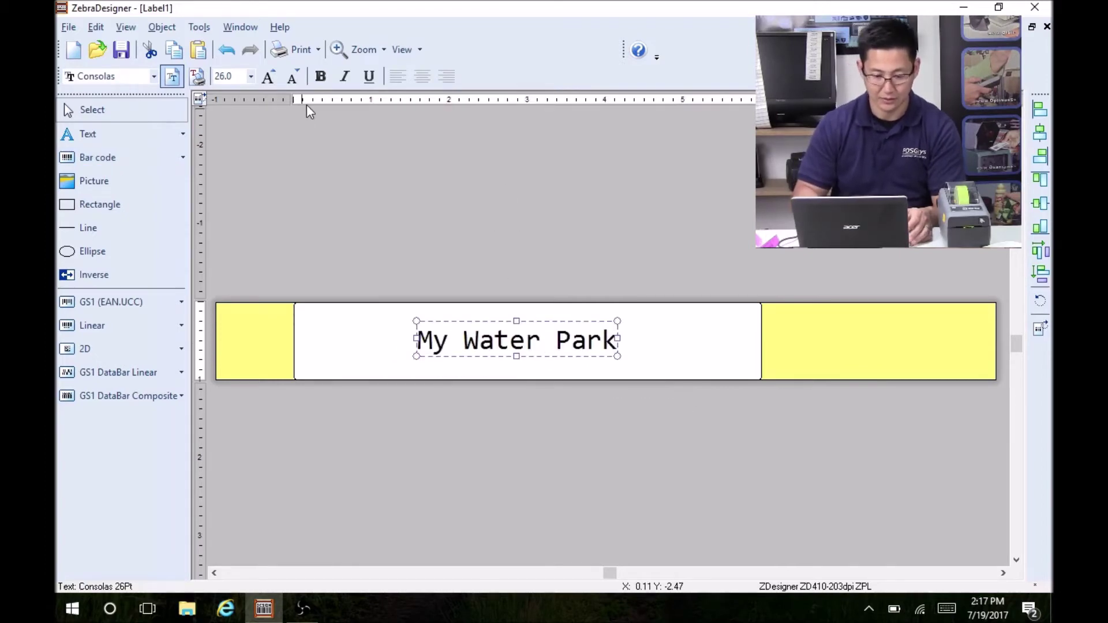
{"action": "left_click", "coordinate": [330, 79]}
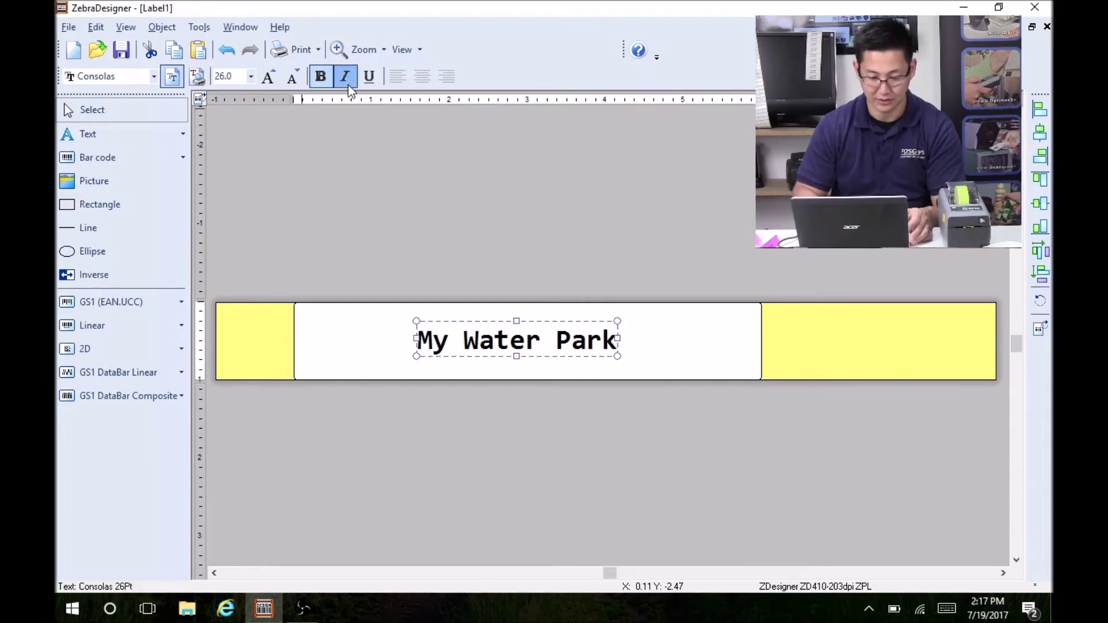
{"action": "left_click", "coordinate": [348, 85]}
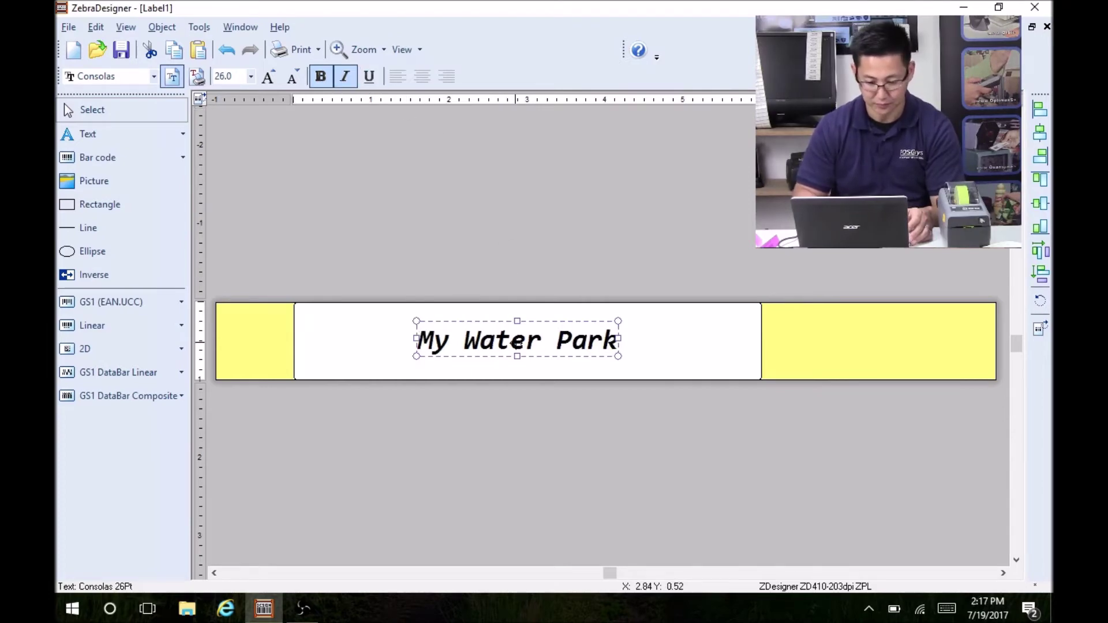
{"action": "left_click_drag", "start_coordinate": [517, 343], "coordinate": [516, 330]}
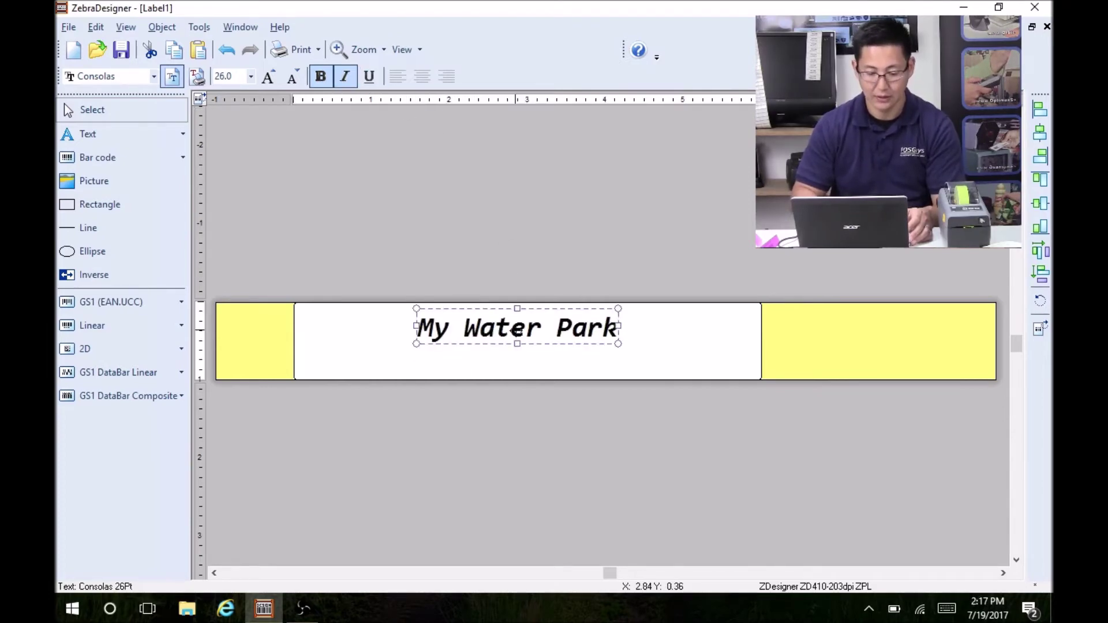
{"action": "left_click", "coordinate": [426, 171]}
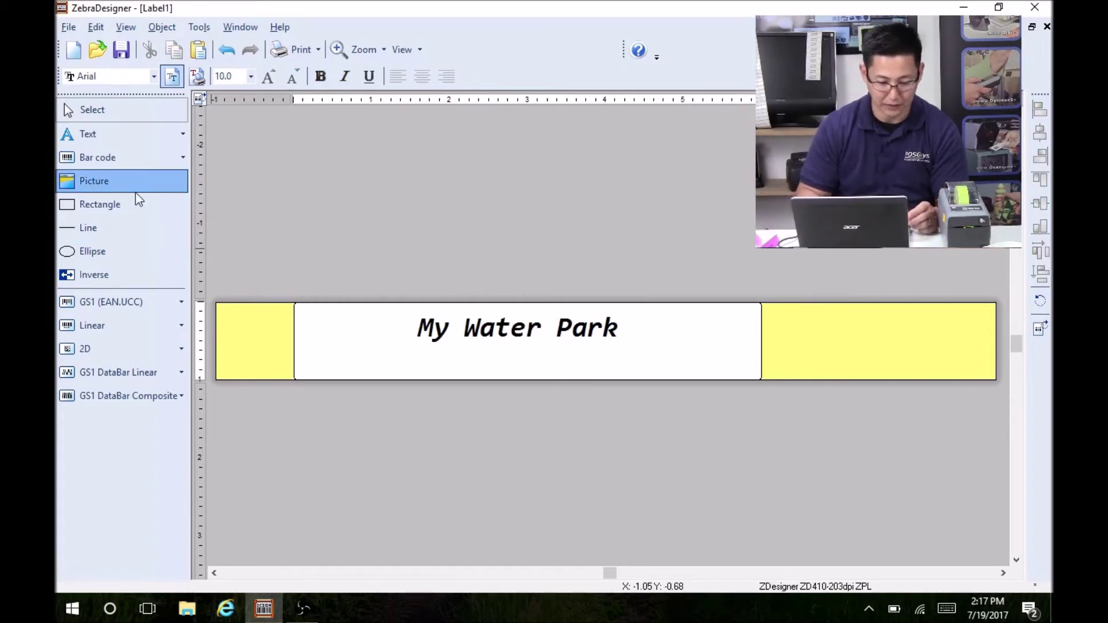
Add a current-date variable text field reading 'Date: 7/19/2017' and move it under the title
{"action": "left_click", "coordinate": [108, 141]}
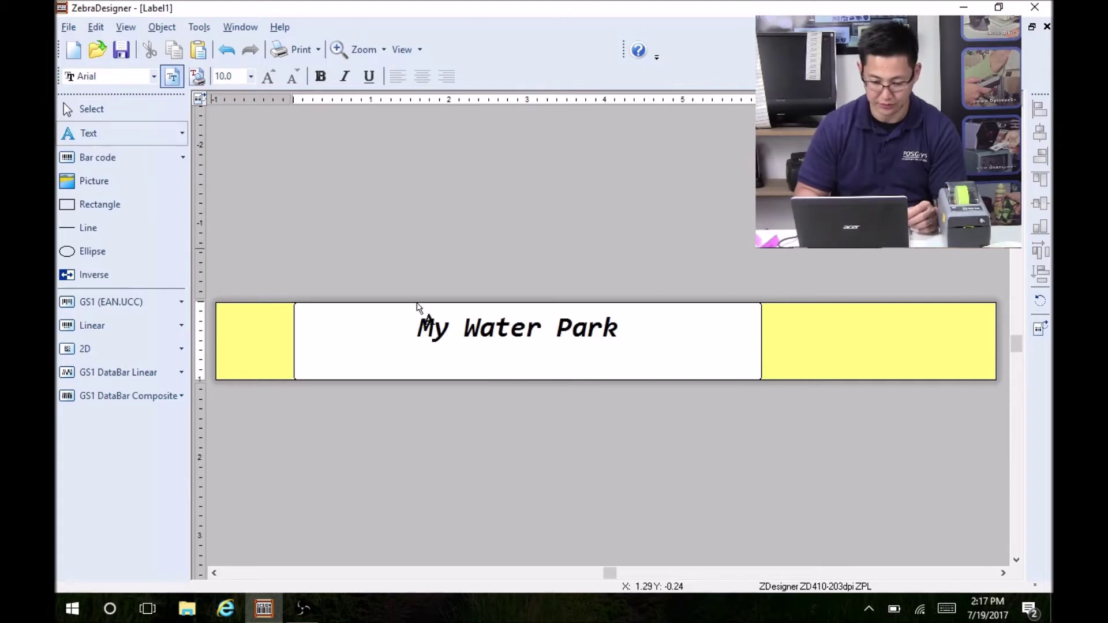
{"action": "left_click", "coordinate": [483, 373]}
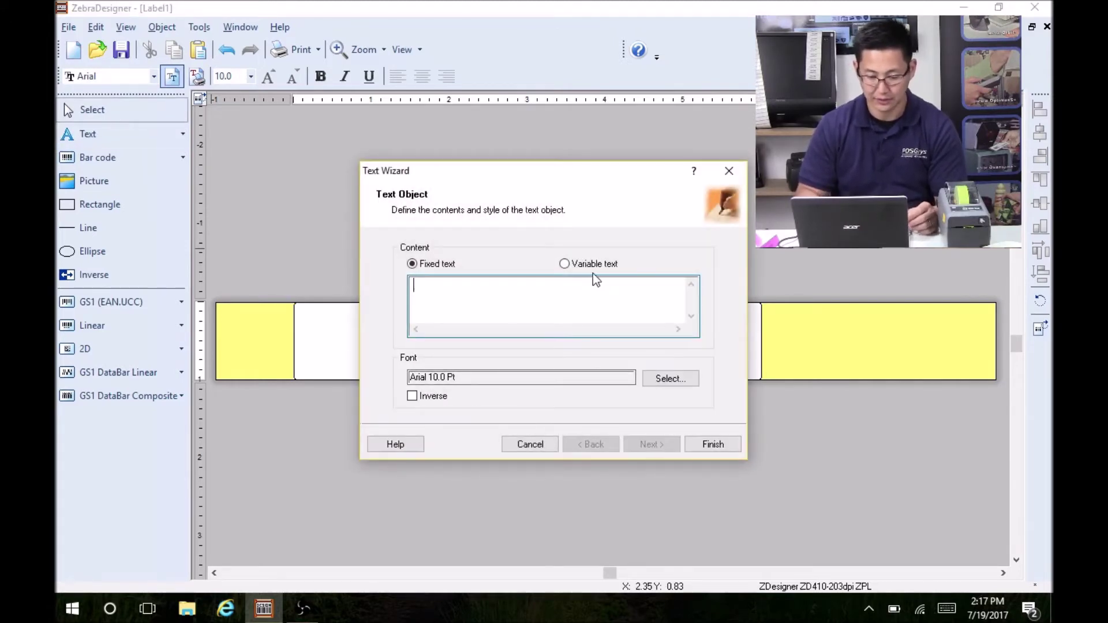
{"action": "left_click", "coordinate": [596, 270]}
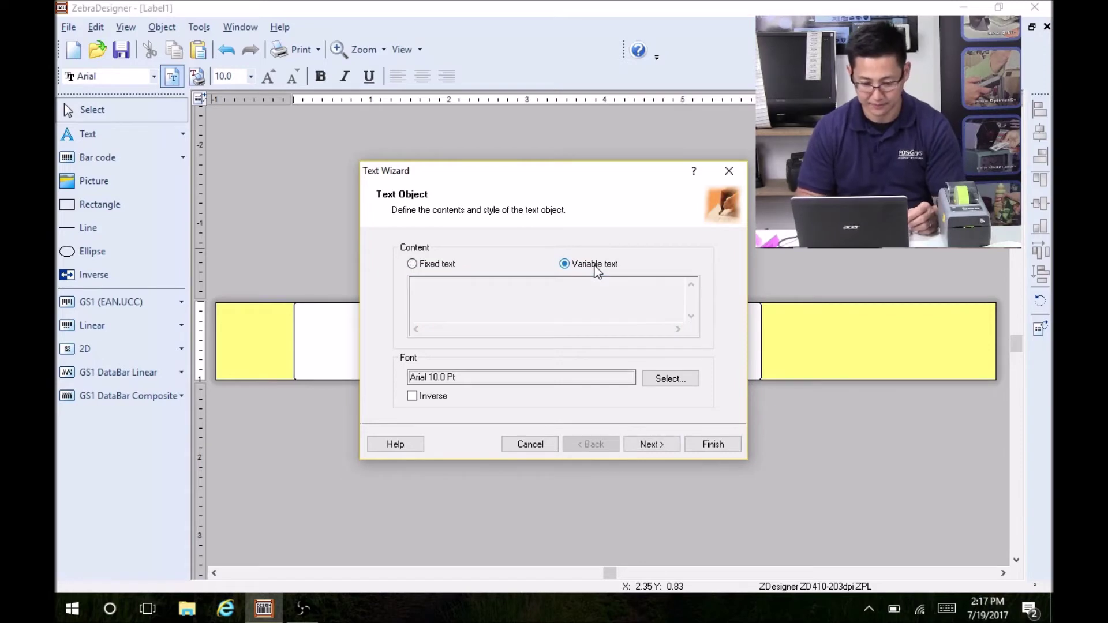
{"action": "left_click", "coordinate": [649, 445]}
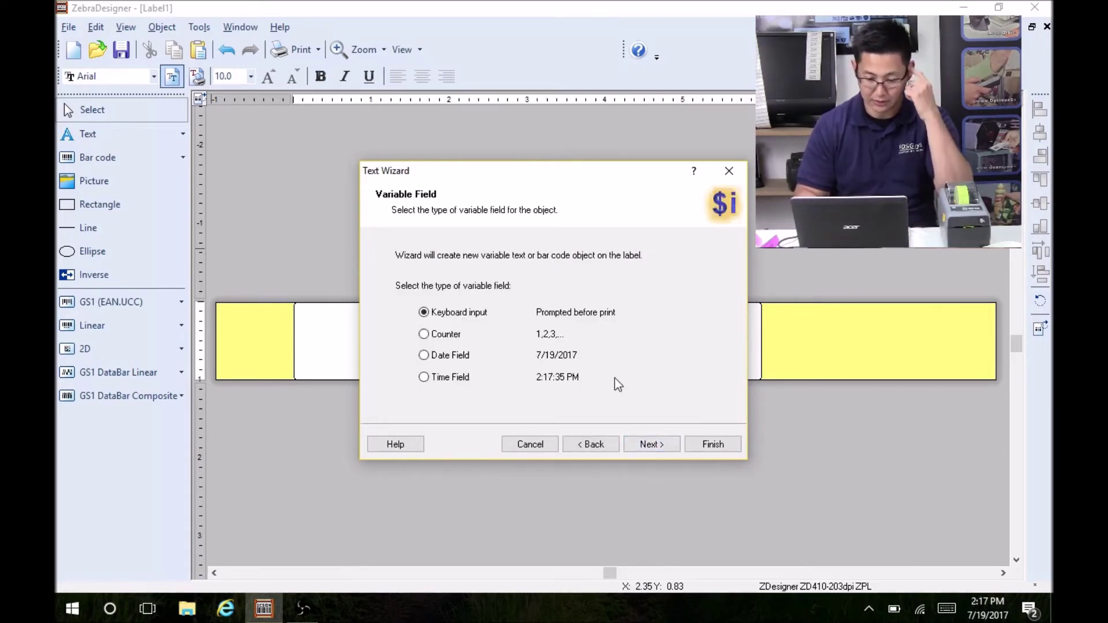
{"action": "left_click", "coordinate": [470, 358]}
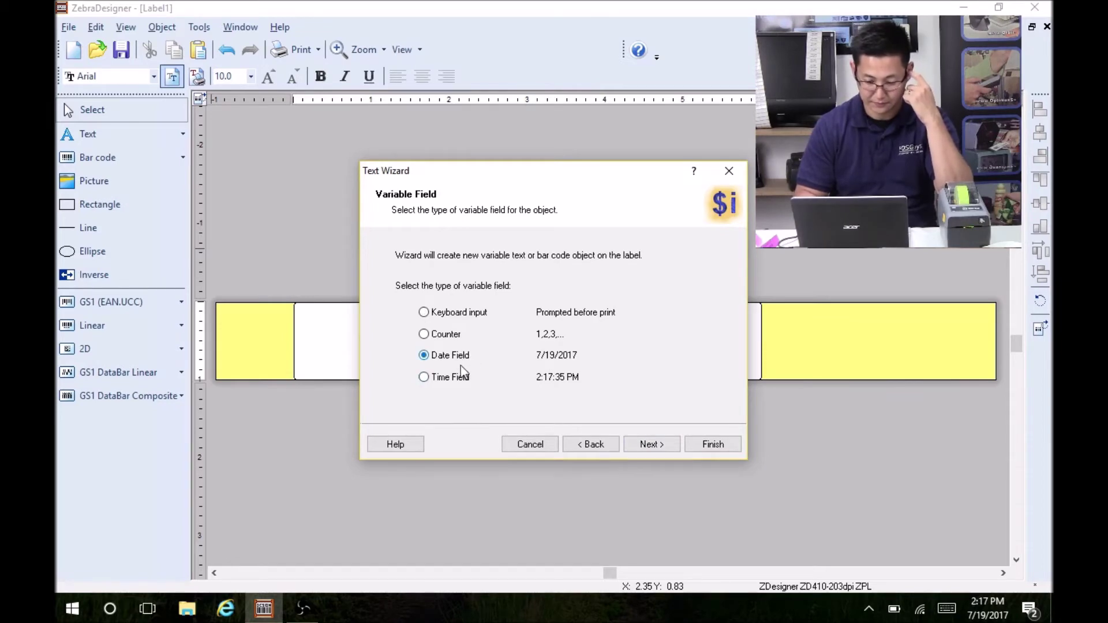
{"action": "left_click", "coordinate": [663, 447]}
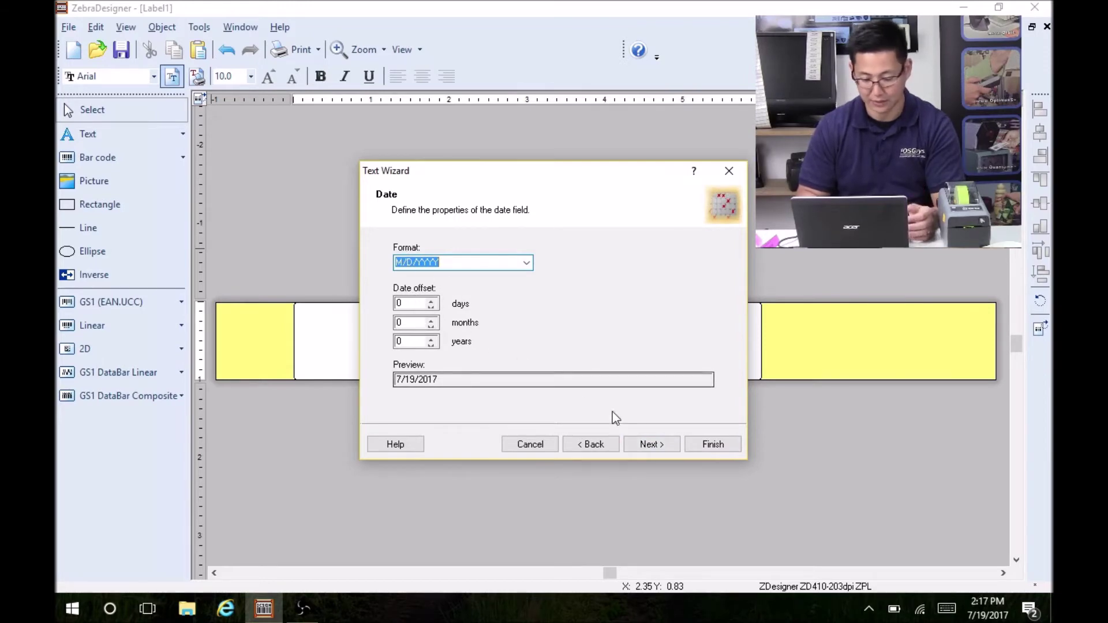
{"action": "left_click", "coordinate": [648, 445]}
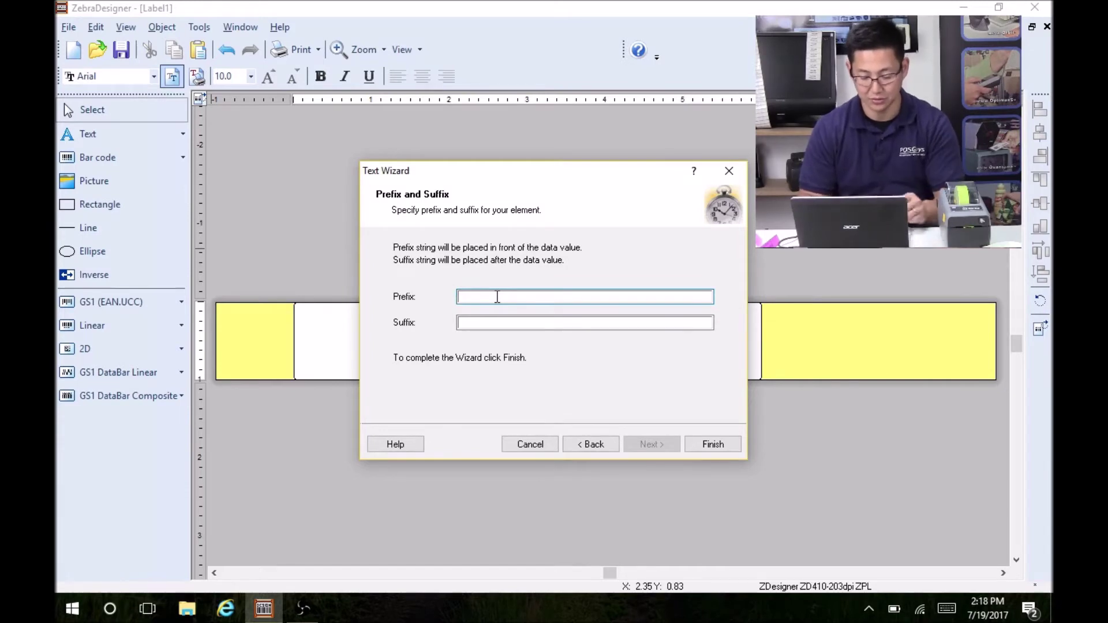
{"action": "type", "text": "Date:"}
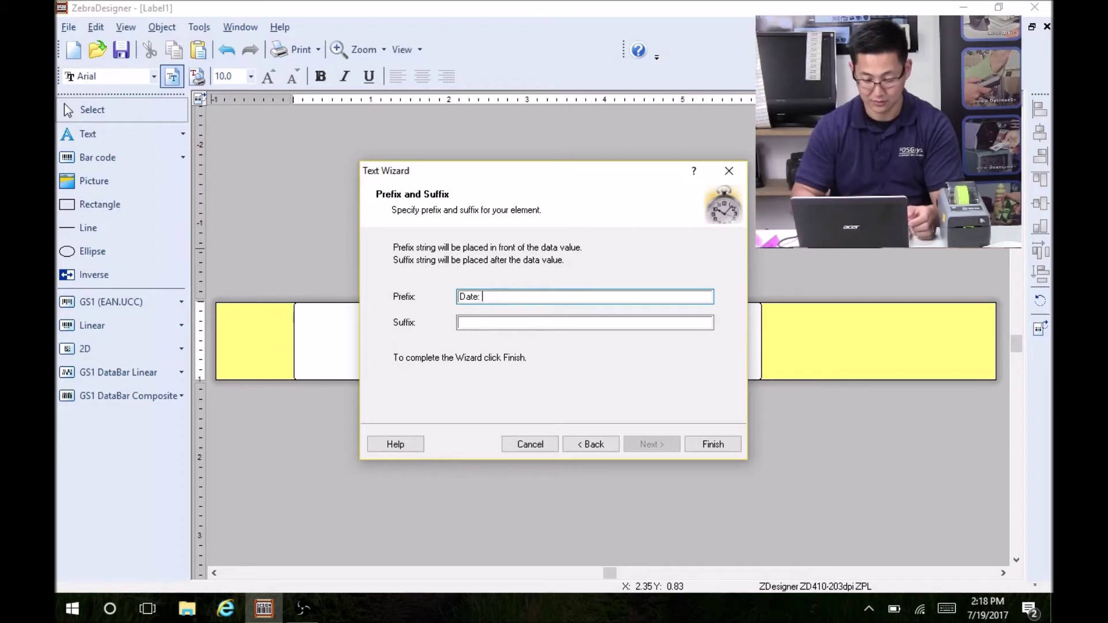
{"action": "left_click", "coordinate": [725, 448]}
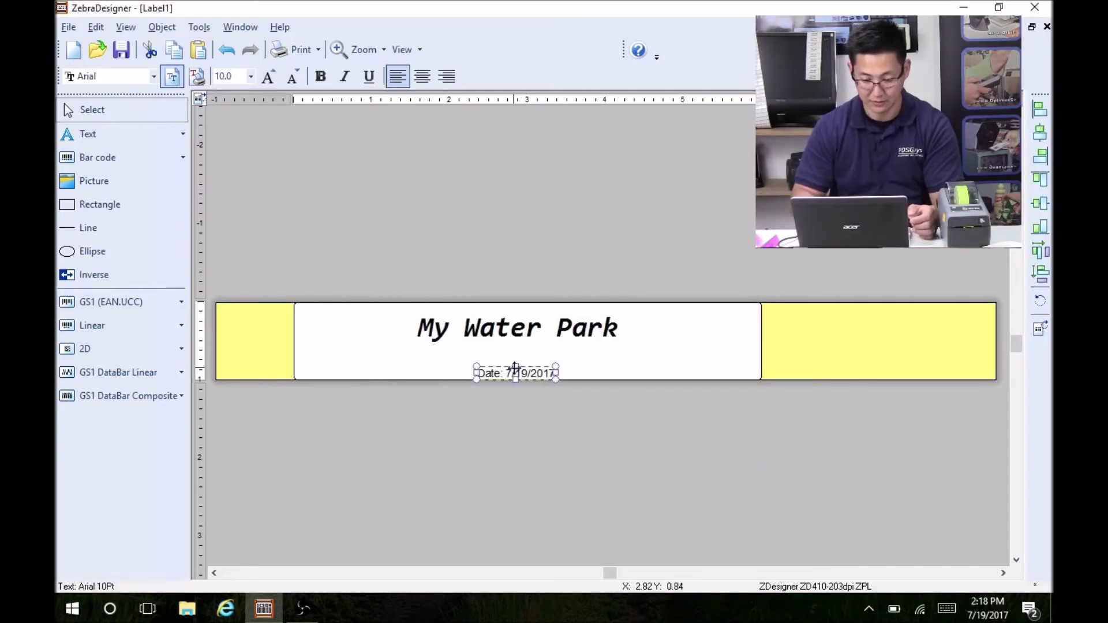
{"action": "left_click_drag", "start_coordinate": [514, 374], "coordinate": [500, 356]}
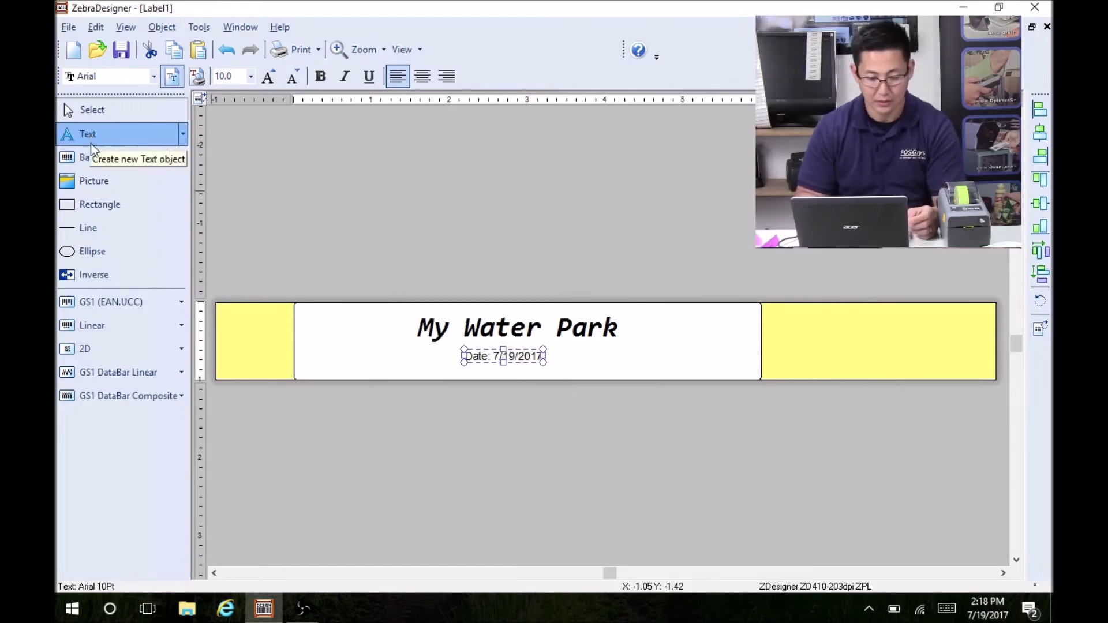
Place a Code128 barcode with variable counter data starting at 1000
{"action": "left_click", "coordinate": [98, 159]}
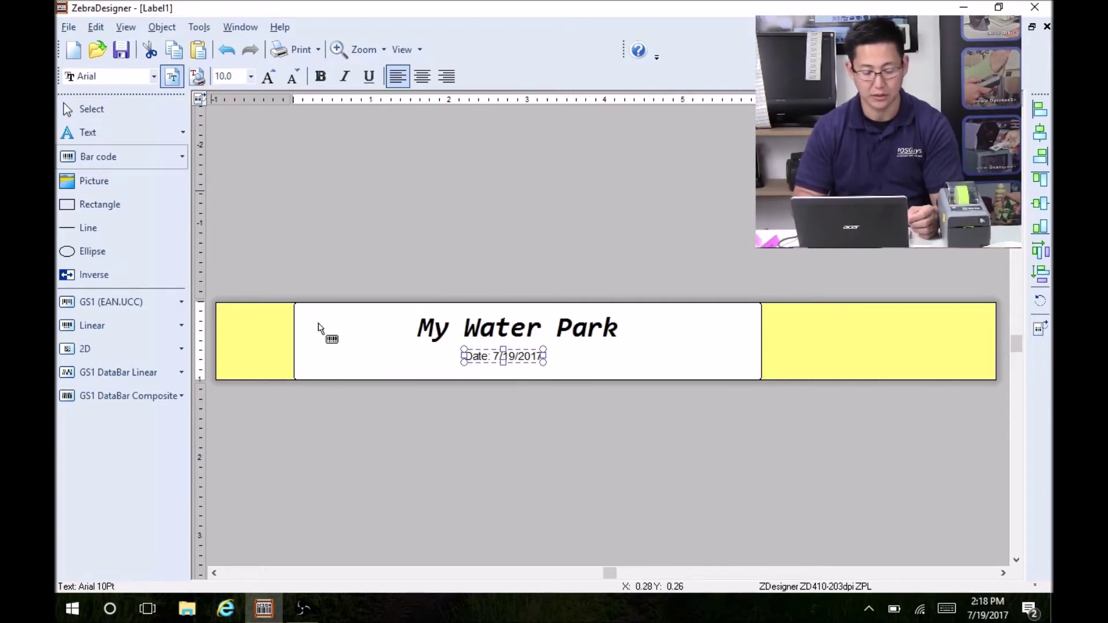
{"action": "left_click", "coordinate": [351, 349]}
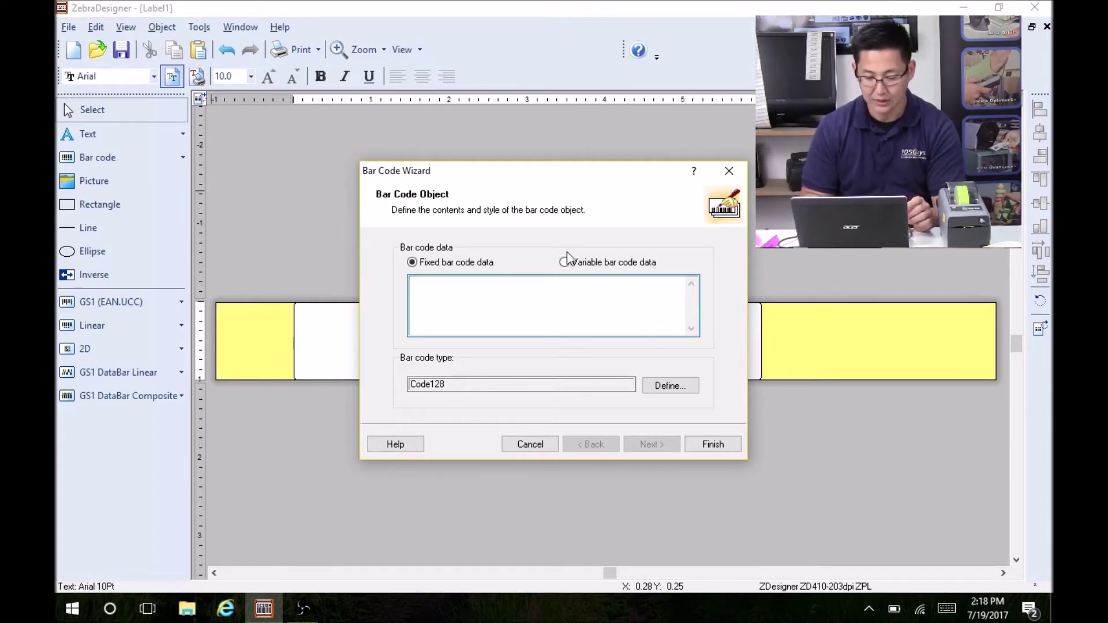
{"action": "left_click", "coordinate": [589, 262]}
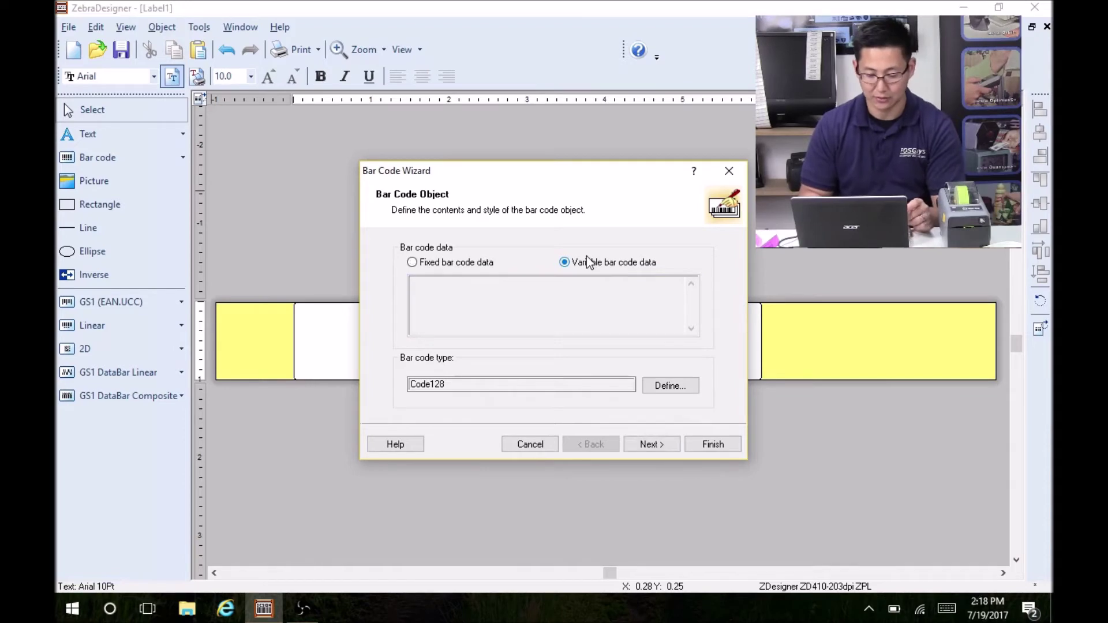
{"action": "left_click", "coordinate": [656, 446]}
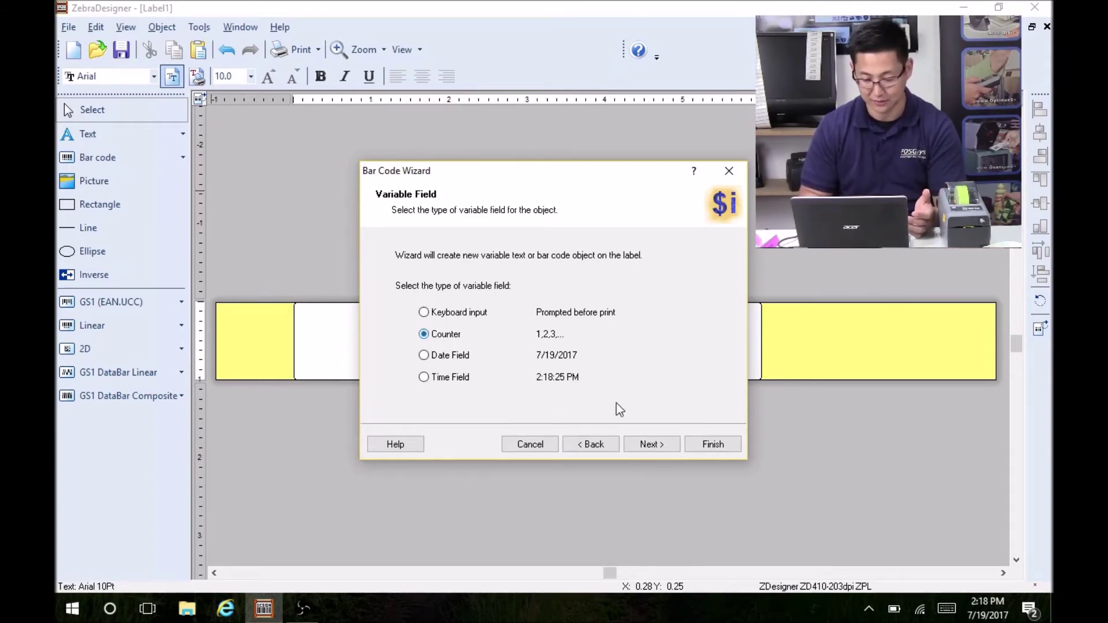
{"action": "left_click", "coordinate": [649, 444]}
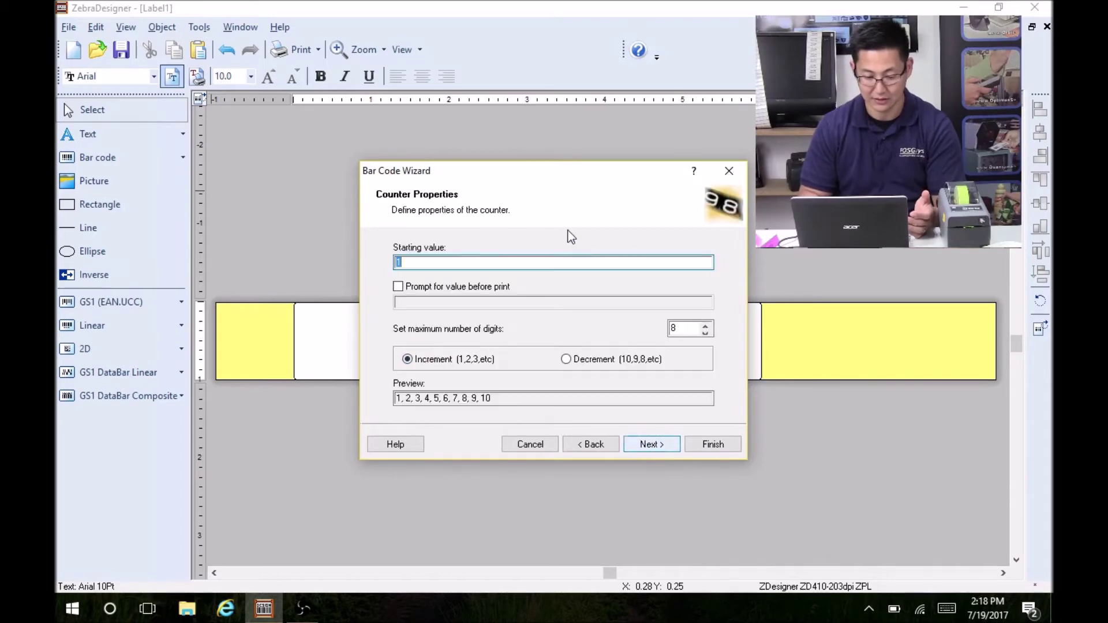
{"action": "type", "text": "1000"}
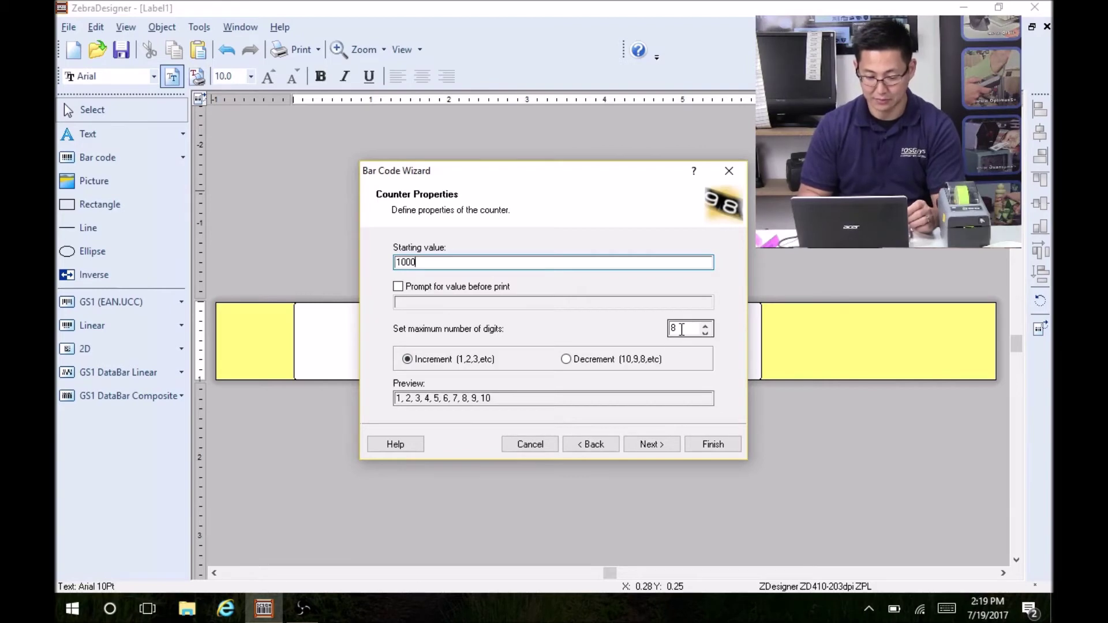
{"action": "left_click", "coordinate": [712, 444]}
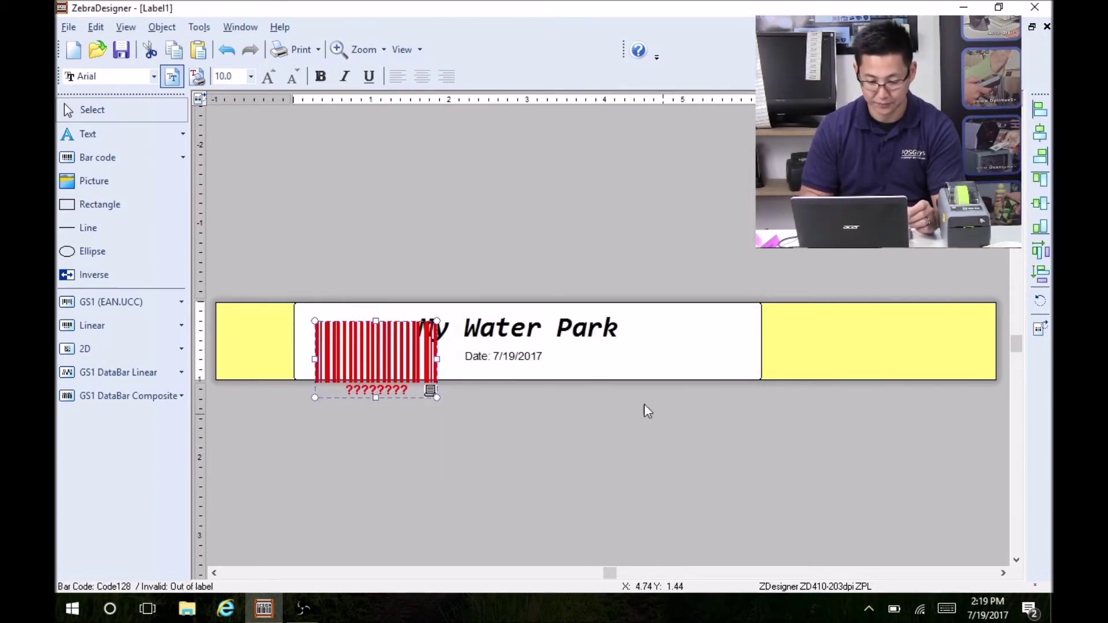
Move the counter barcode to the white area's left end and resize it within the label
{"action": "left_click_drag", "start_coordinate": [384, 354], "coordinate": [362, 338]}
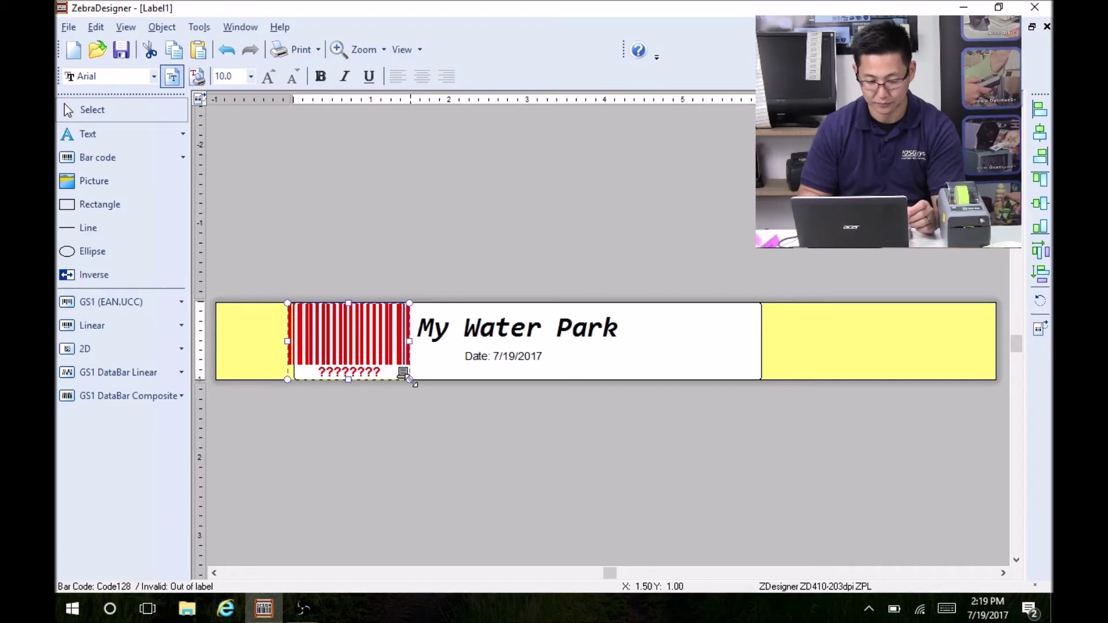
{"action": "left_click_drag", "start_coordinate": [400, 376], "coordinate": [326, 346]}
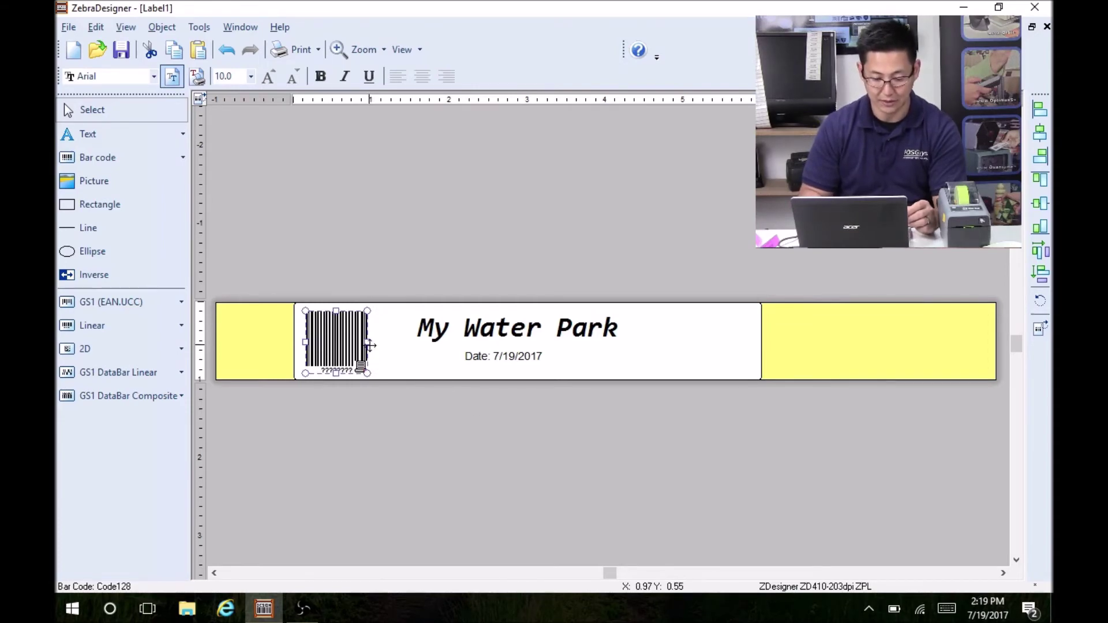
{"action": "left_click_drag", "start_coordinate": [370, 345], "coordinate": [339, 339]}
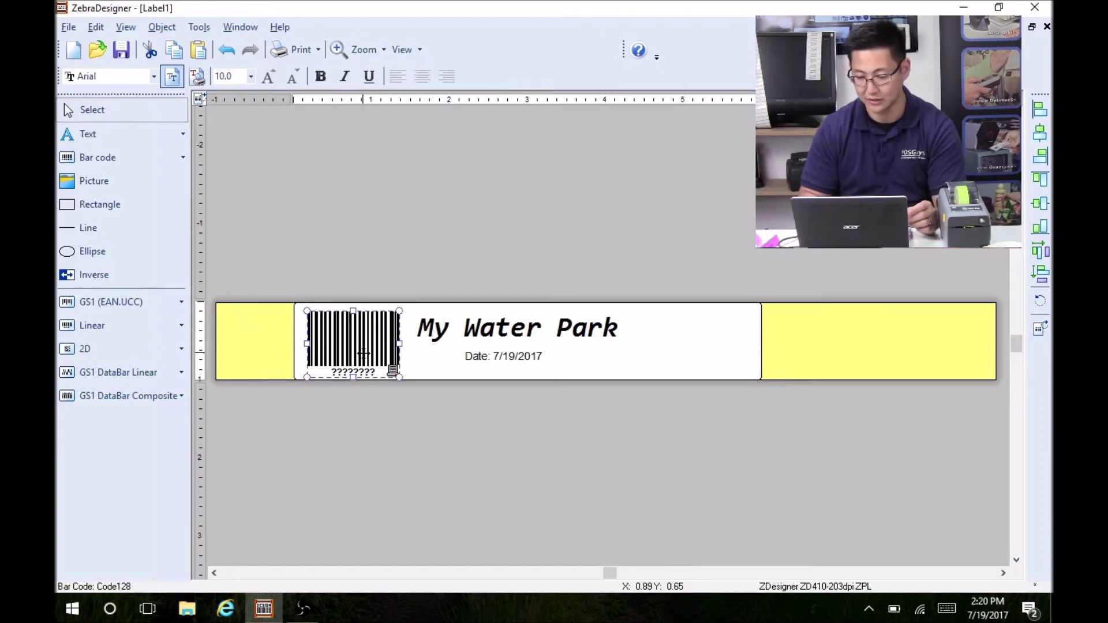
Rotate the barcode 90° to vertical and shrink it to fit the band's height
{"action": "left_click", "coordinate": [1039, 304]}
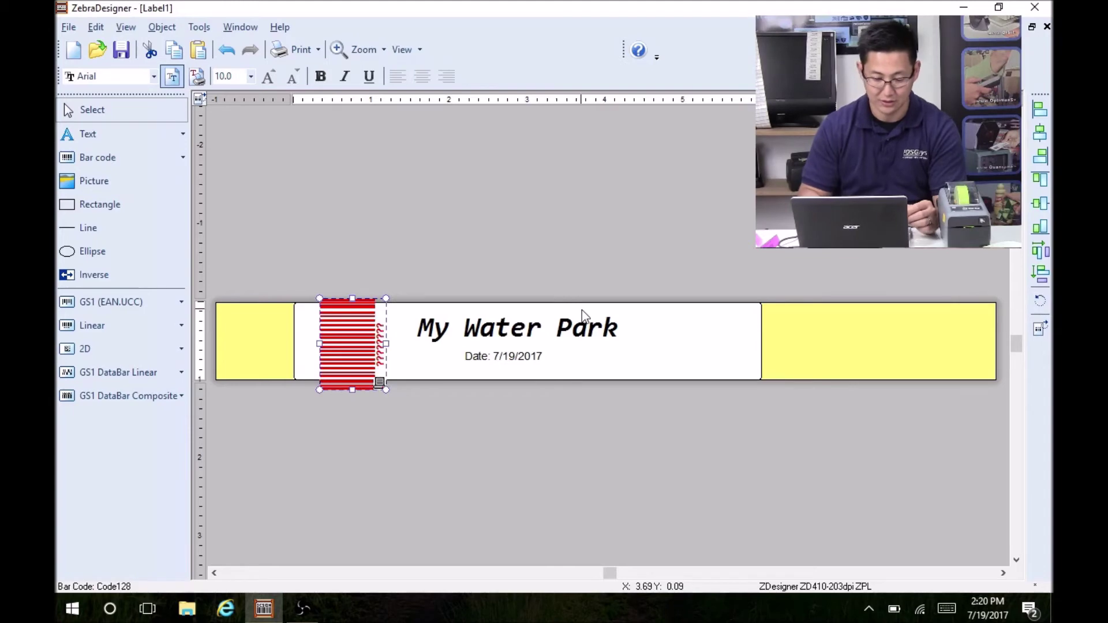
{"action": "left_click_drag", "start_coordinate": [385, 298], "coordinate": [320, 337]}
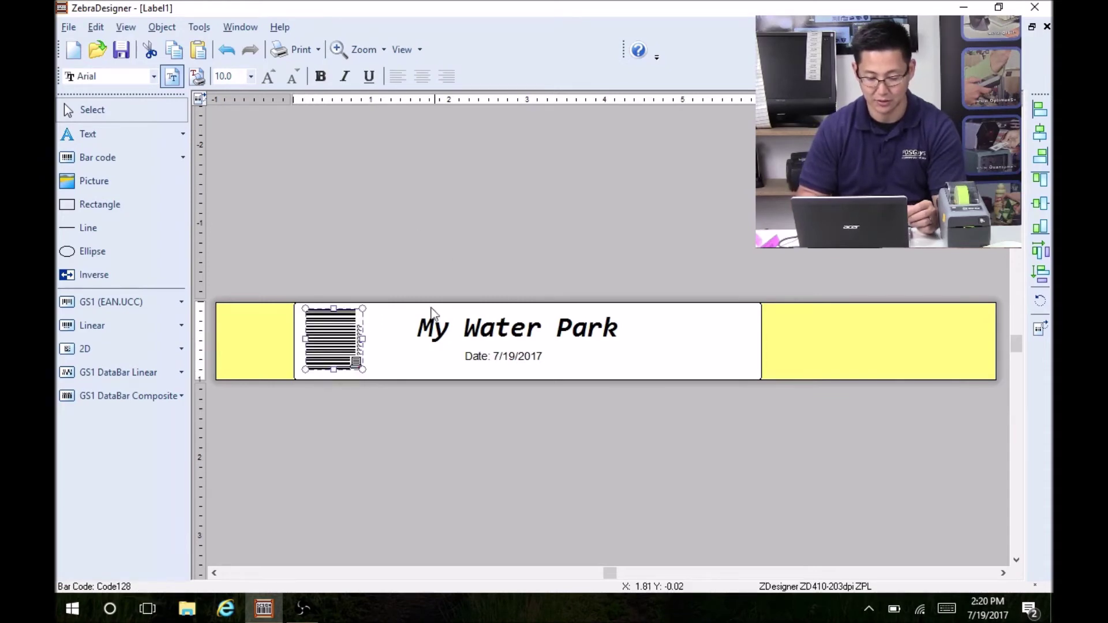
{"action": "left_click", "coordinate": [435, 276]}
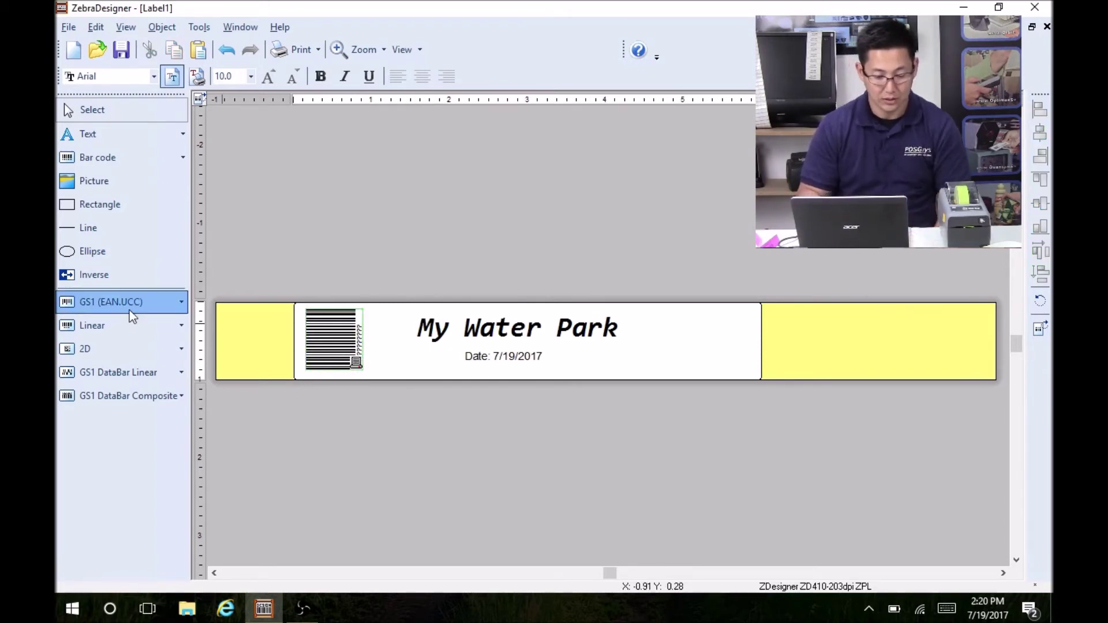
Place a QR code right of 'My Water Park' whose data is a counter starting at 1000
{"action": "left_click", "coordinate": [95, 348]}
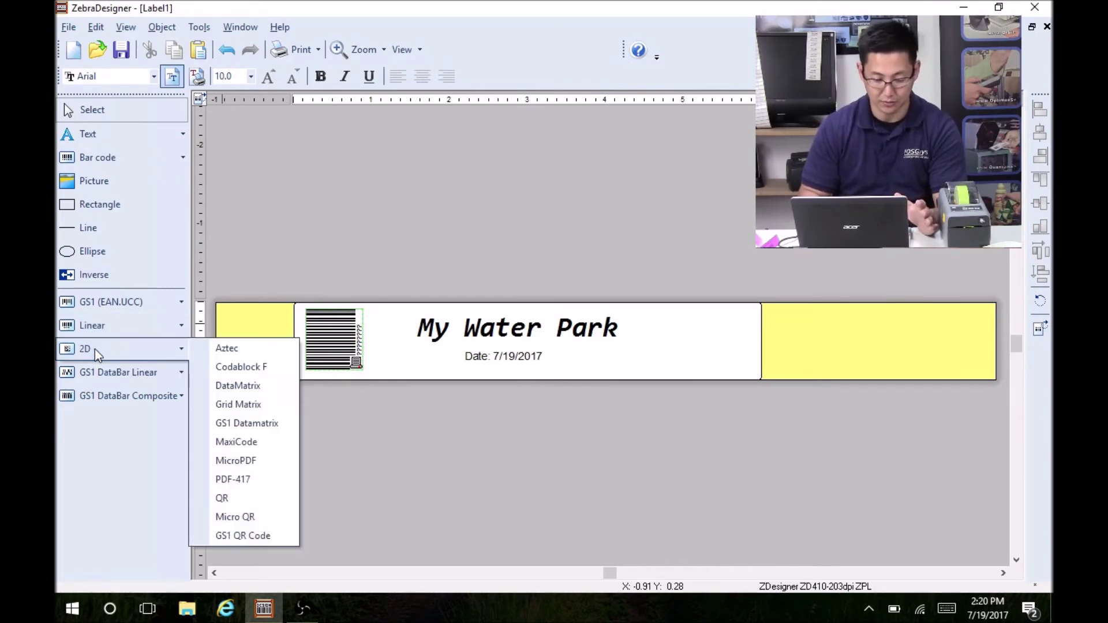
{"action": "left_click", "coordinate": [278, 499]}
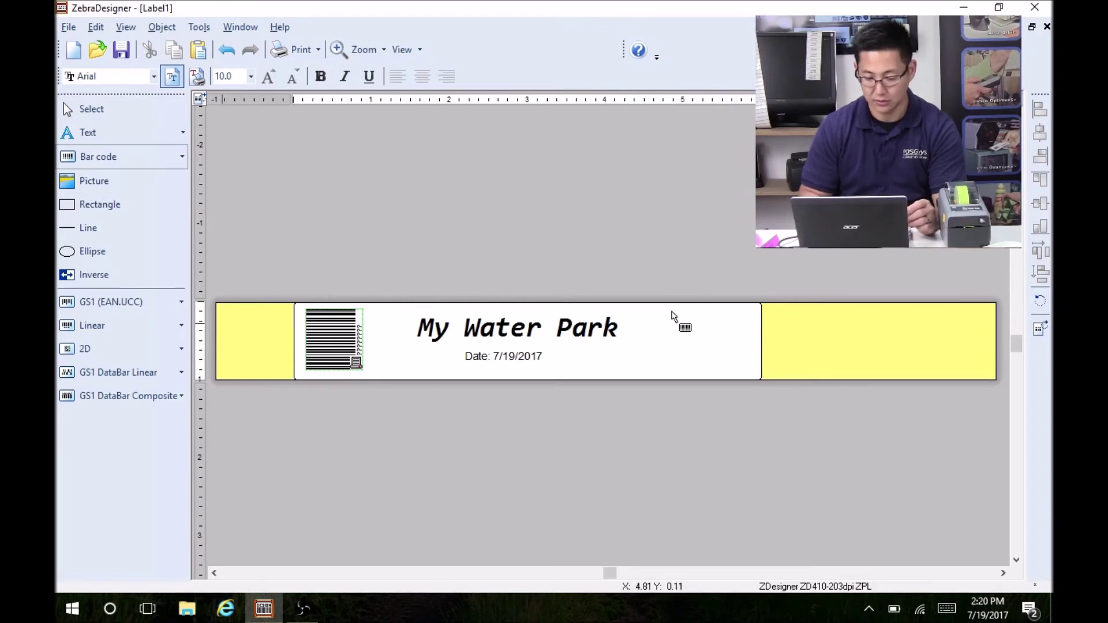
{"action": "left_click", "coordinate": [652, 321]}
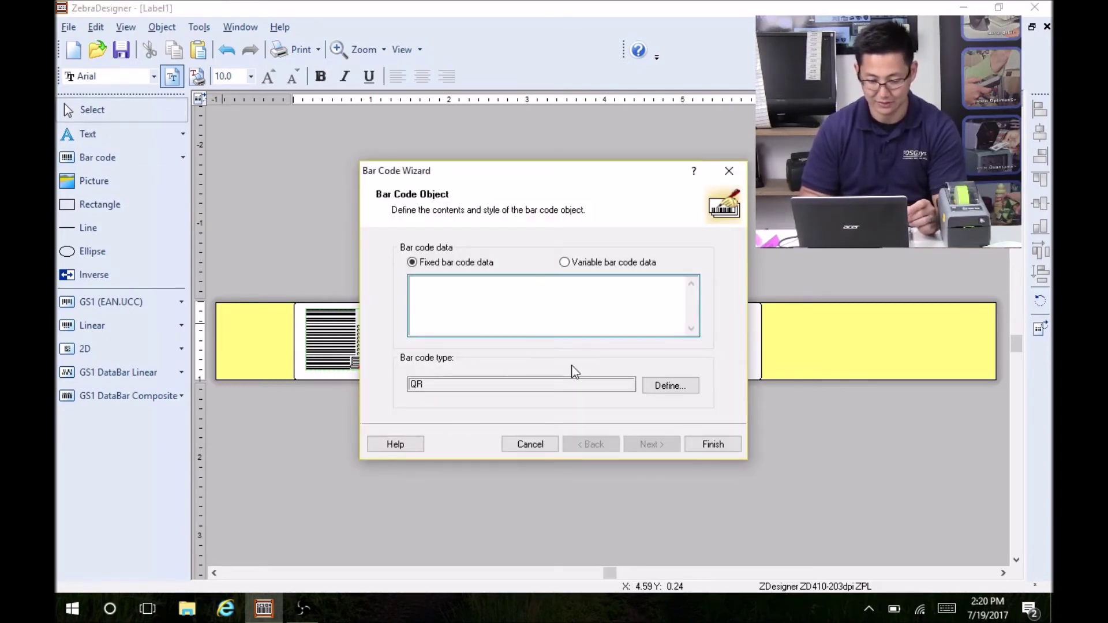
{"action": "left_click", "coordinate": [635, 266]}
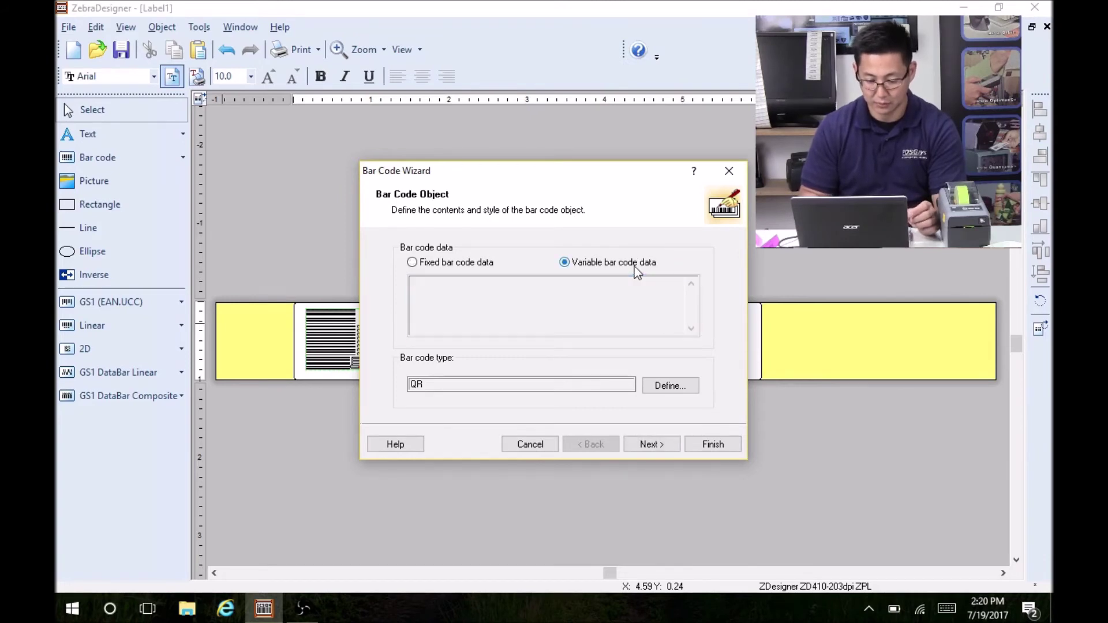
{"action": "left_click", "coordinate": [667, 445]}
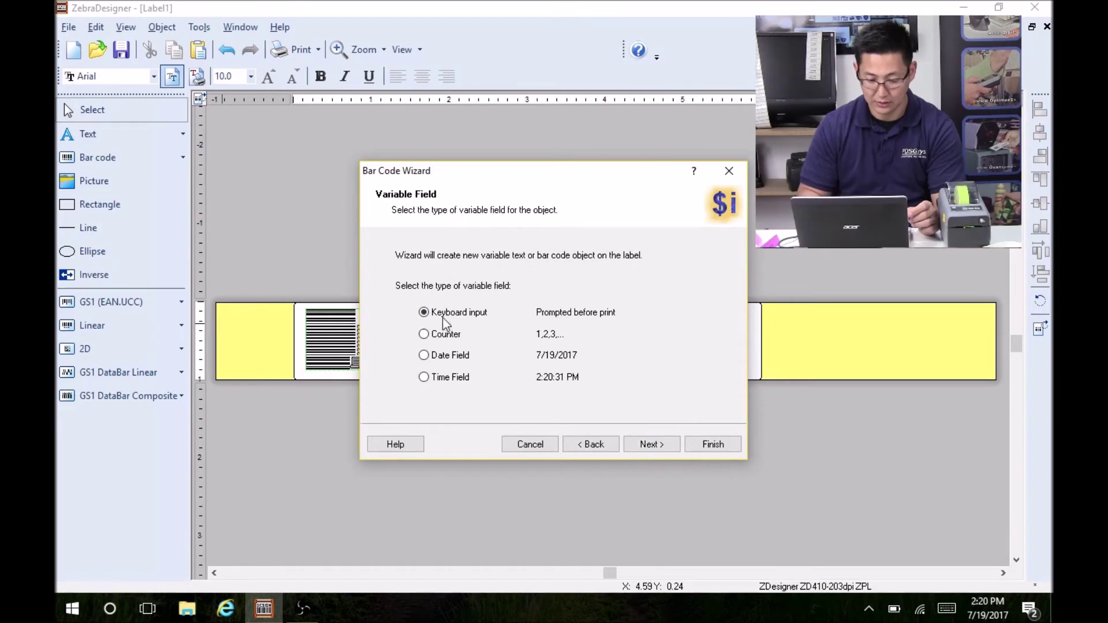
{"action": "left_click", "coordinate": [451, 338]}
{"action": "left_click", "coordinate": [650, 444]}
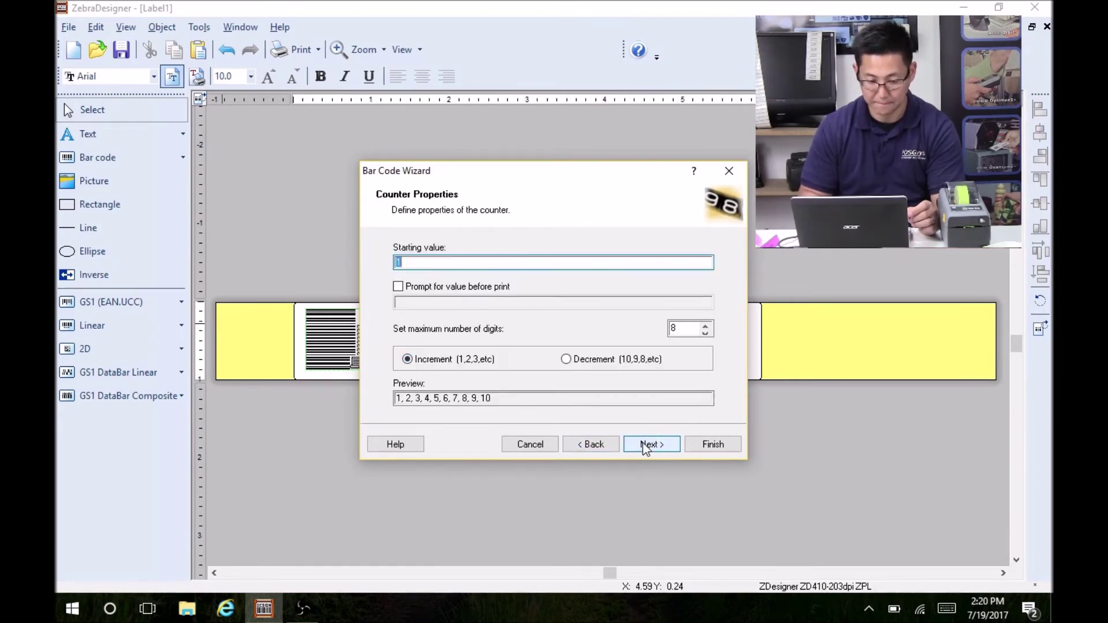
{"action": "type", "text": "1000"}
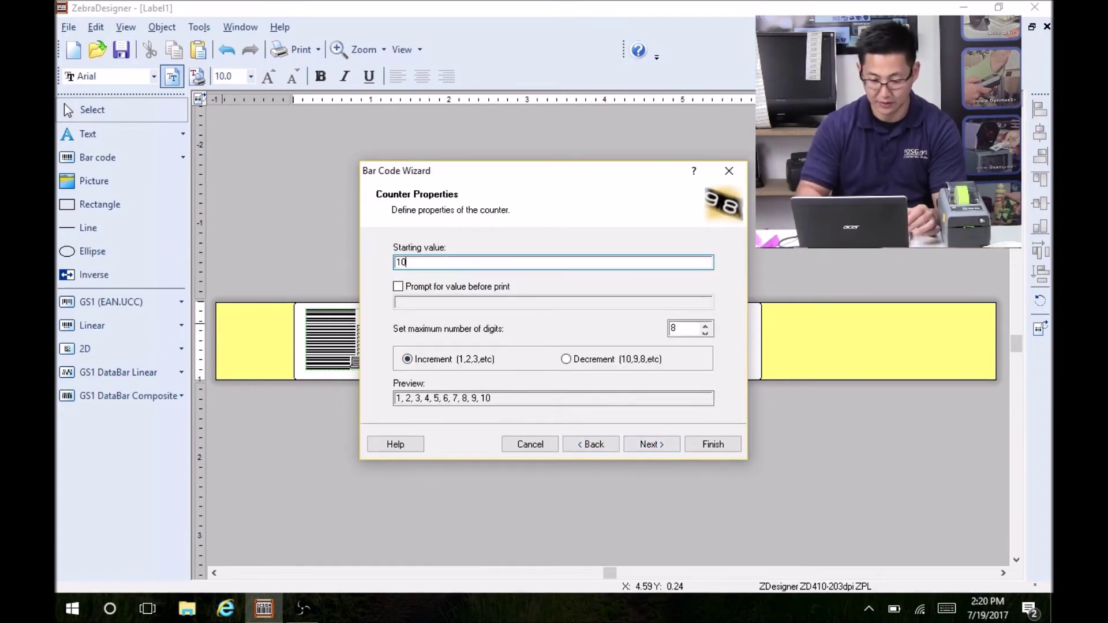
{"action": "left_click", "coordinate": [709, 445]}
{"action": "left_click_drag", "start_coordinate": [663, 338], "coordinate": [742, 375]}
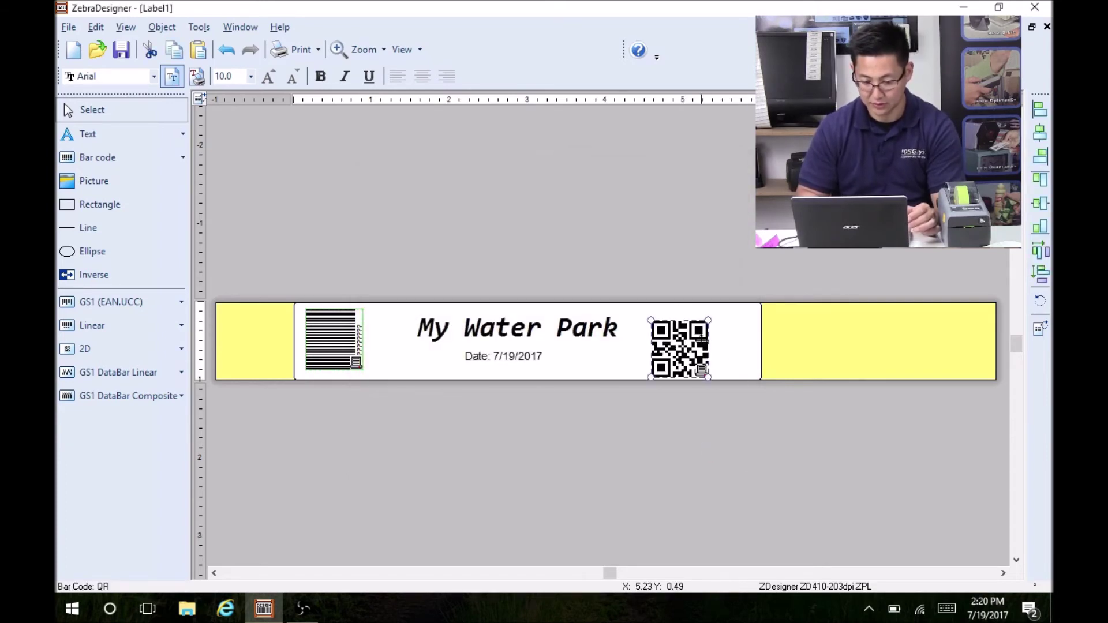
Move the QR code to the label's right end, opposite the vertical counter barcode
{"action": "left_click_drag", "start_coordinate": [686, 349], "coordinate": [729, 347]}
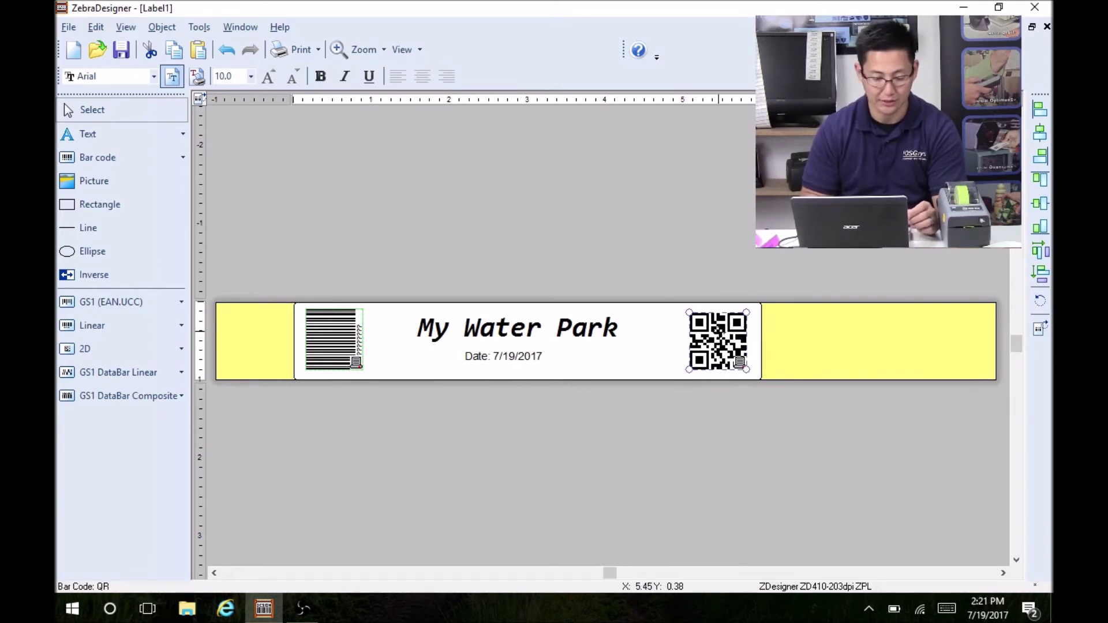
{"action": "left_click", "coordinate": [342, 343]}
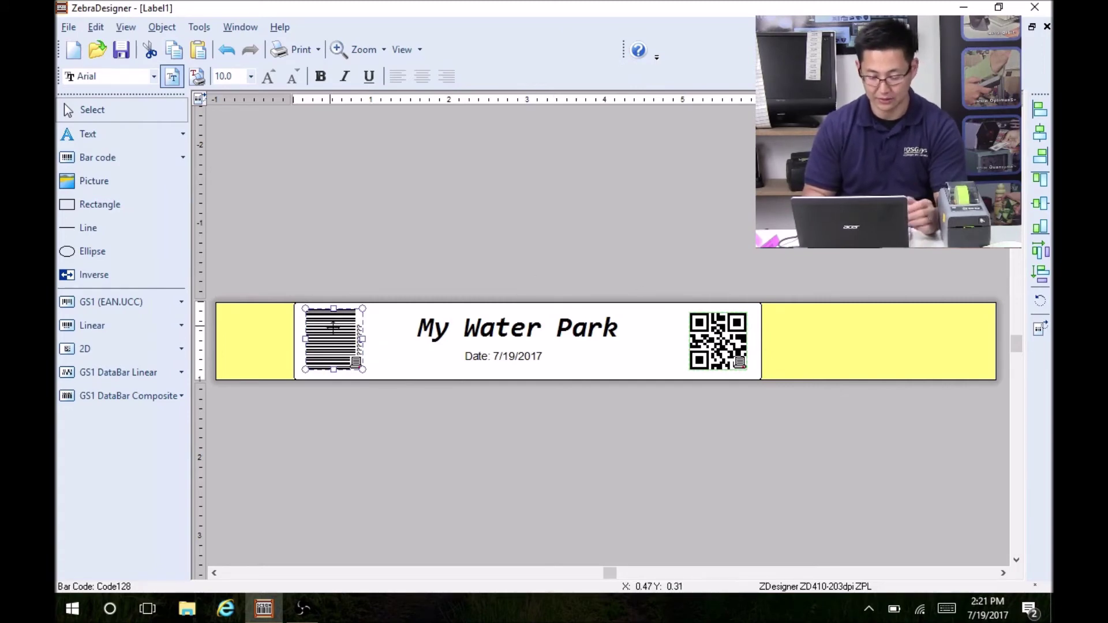
{"action": "left_click", "coordinate": [299, 49]}
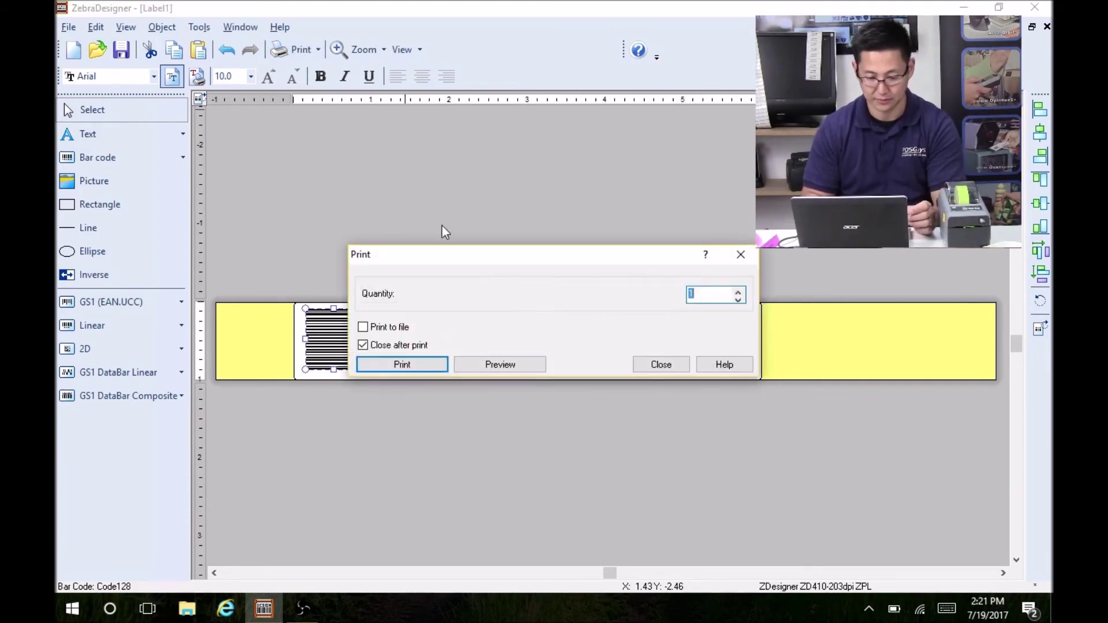
Print the wristband label from the Print dialog, then bring up the File menu
{"action": "left_click", "coordinate": [436, 364]}
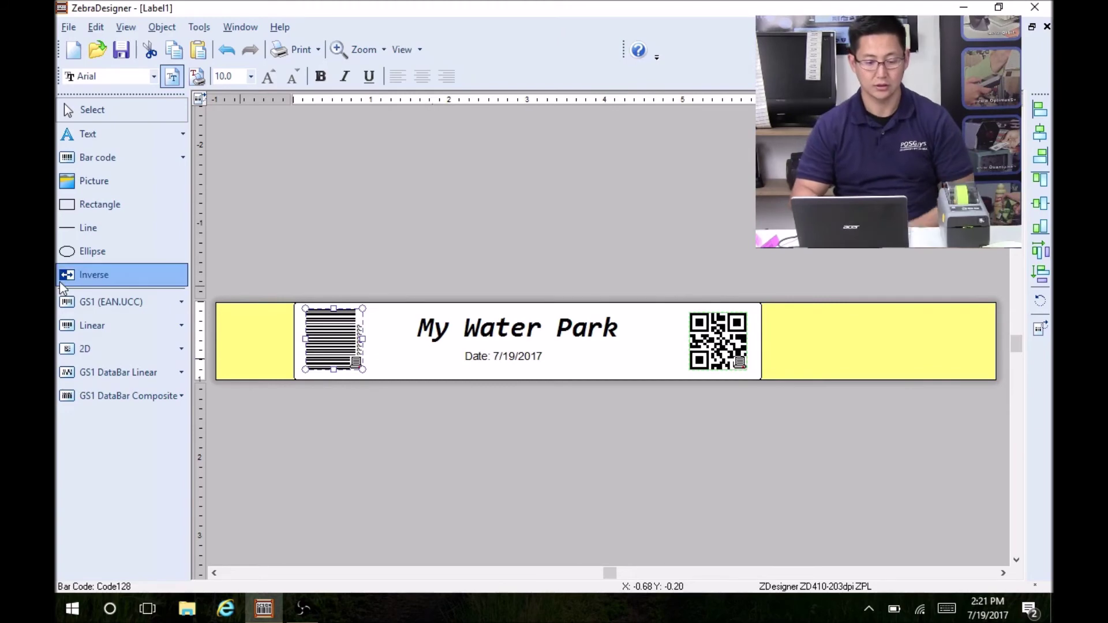
{"action": "left_click", "coordinate": [68, 27]}
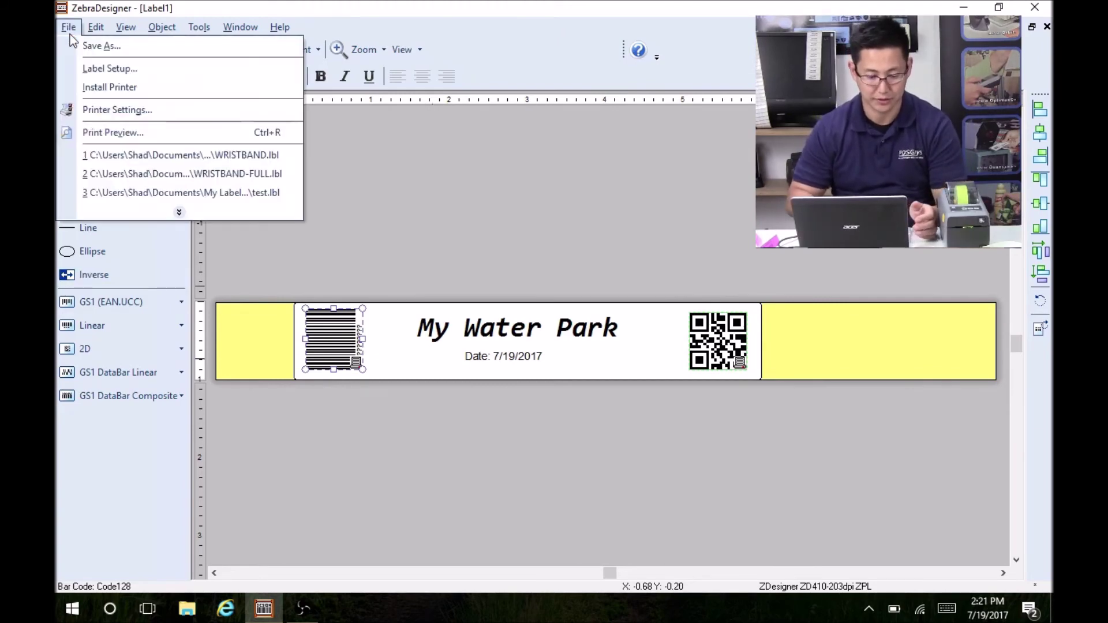
Raise the ZD410-203dpi printer's print darkness from 15 to 25 in Printer Settings
{"action": "left_click", "coordinate": [131, 116]}
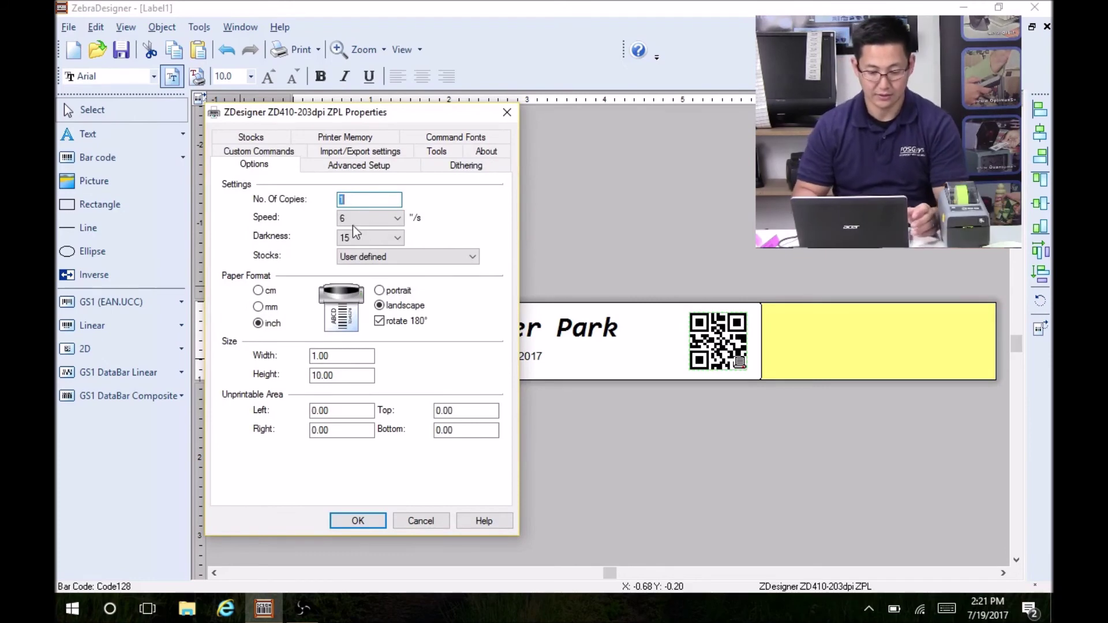
{"action": "left_click", "coordinate": [398, 237]}
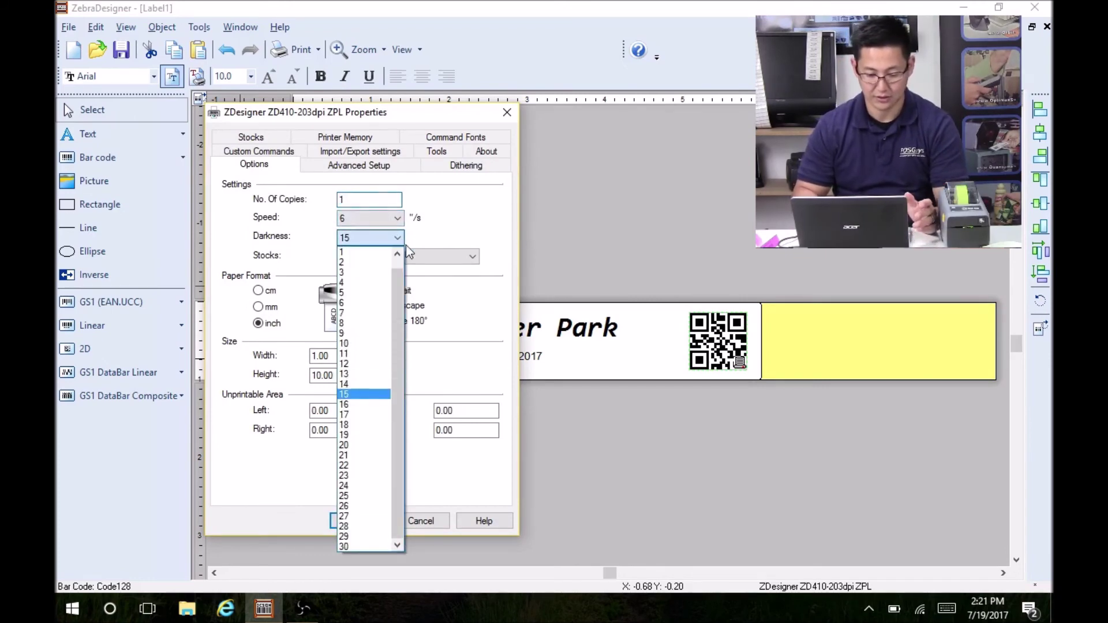
{"action": "left_click", "coordinate": [361, 497]}
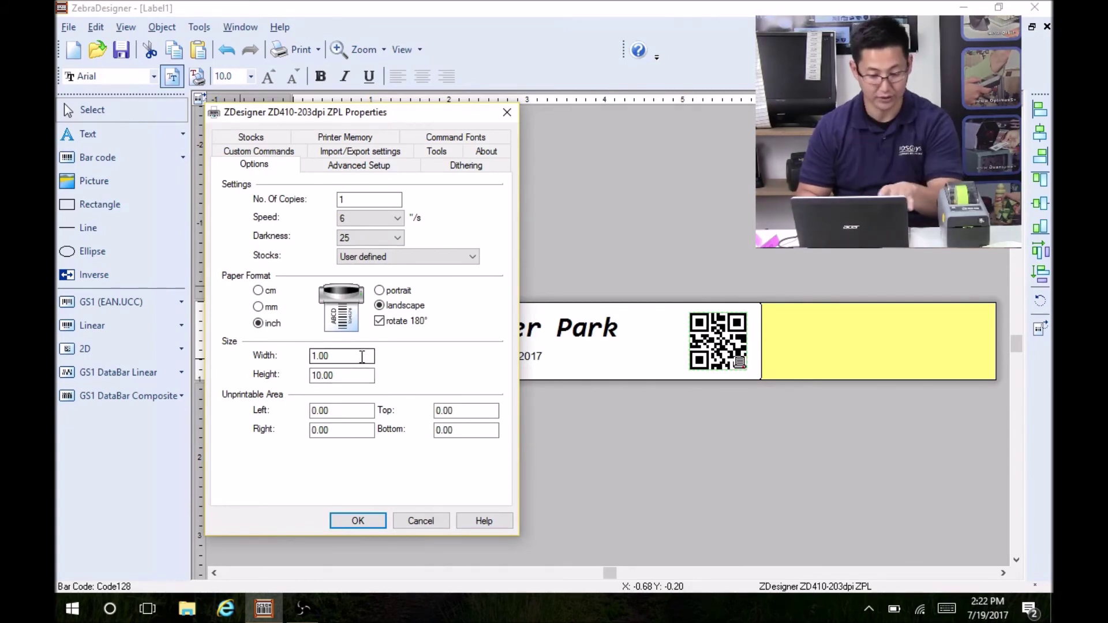
{"action": "left_click", "coordinate": [356, 375]}
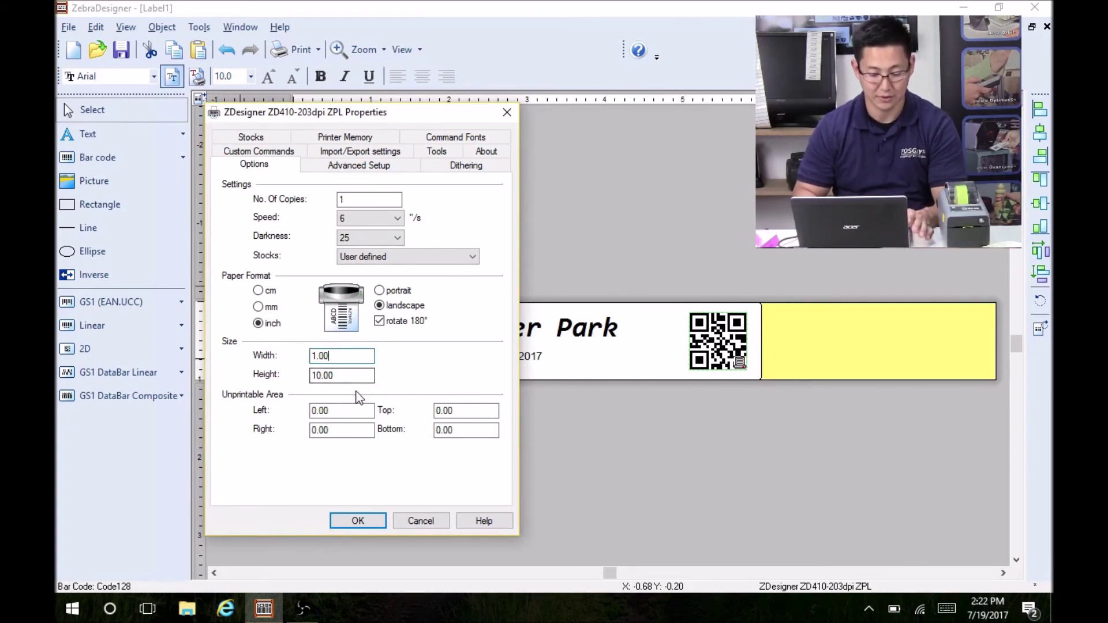
{"action": "left_click", "coordinate": [347, 359]}
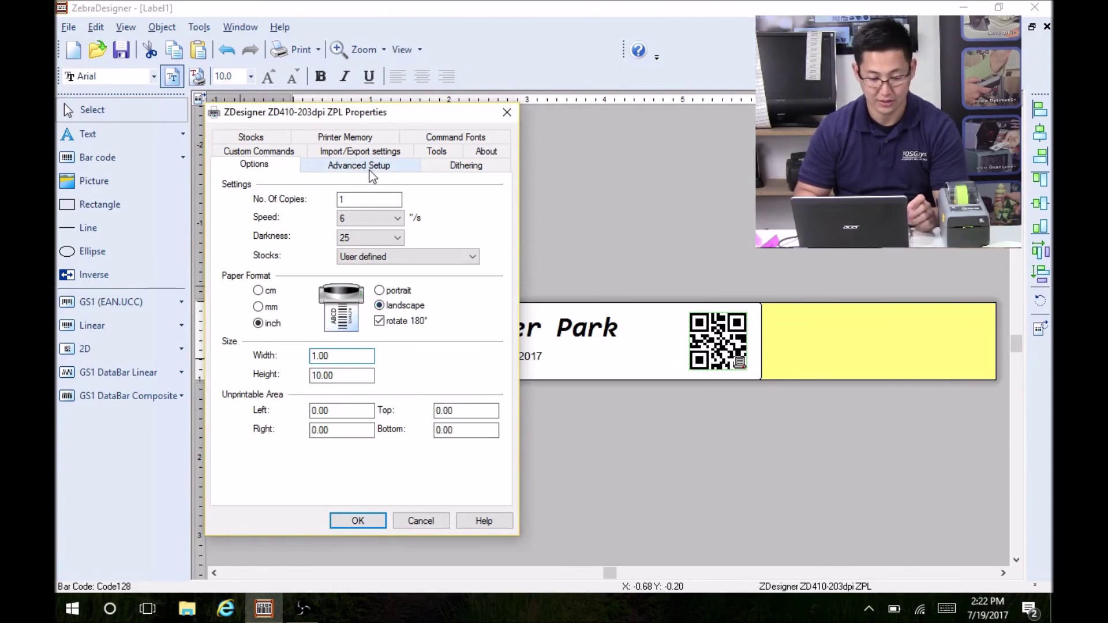
Check the Stocks, Printer Memory and Advanced Setup tabs, keep Mark Sensing tracking, and apply
{"action": "left_click", "coordinate": [254, 138]}
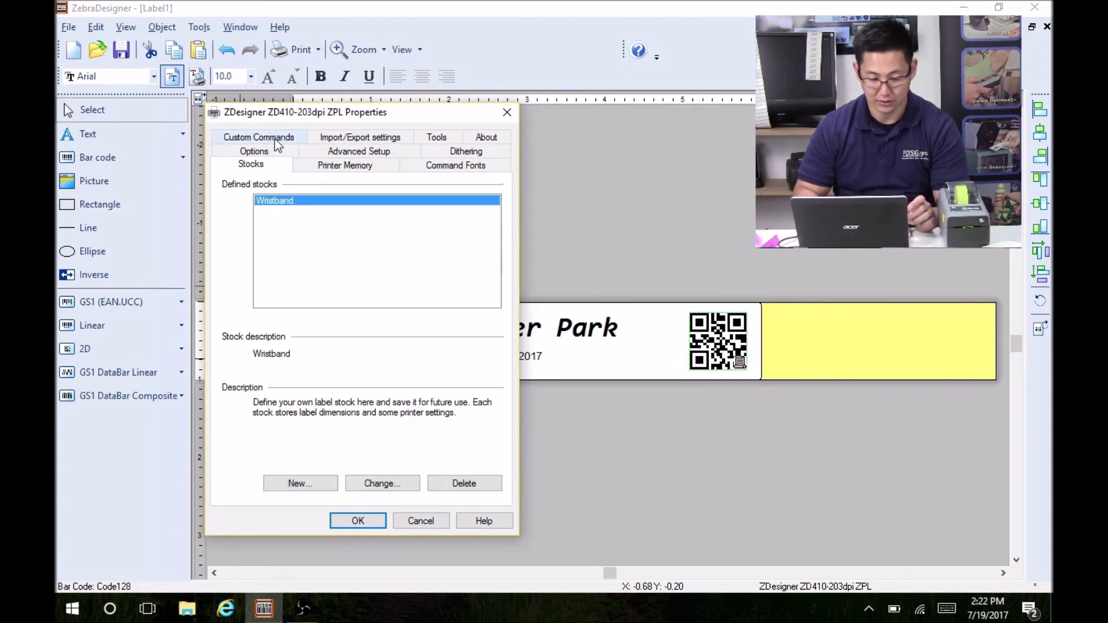
{"action": "left_click", "coordinate": [337, 167]}
{"action": "left_click", "coordinate": [362, 153]}
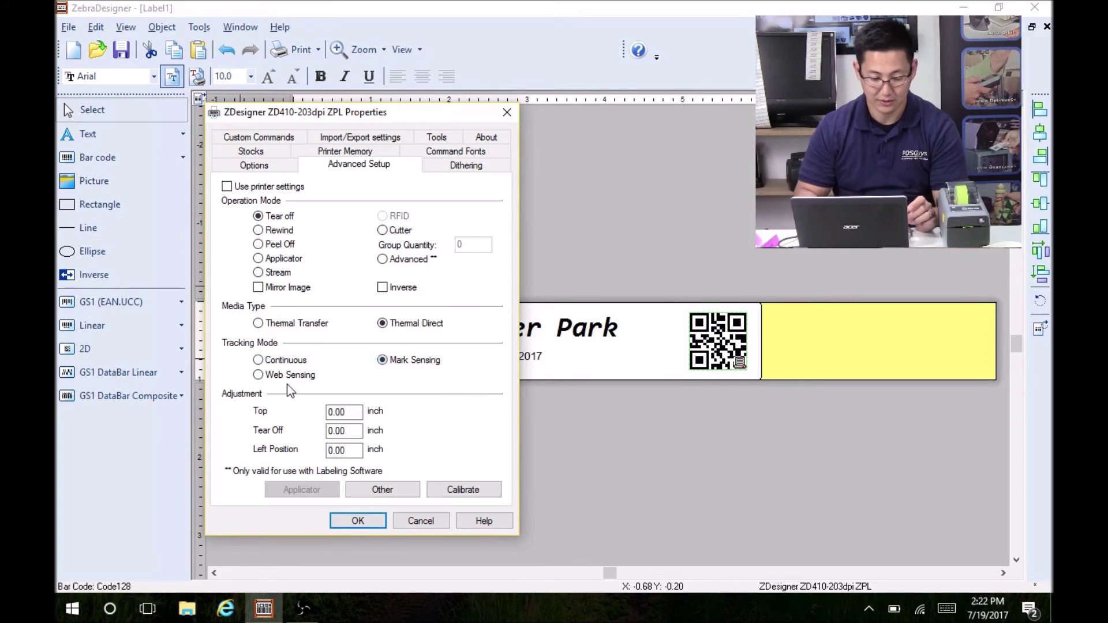
{"action": "left_click", "coordinate": [259, 376]}
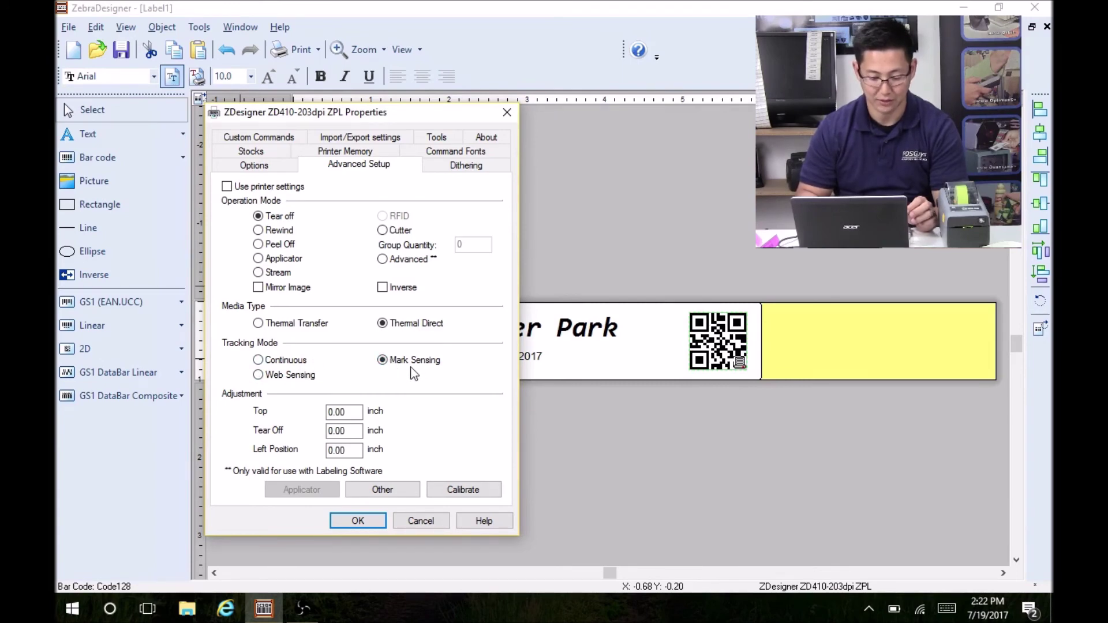
{"action": "left_click", "coordinate": [365, 524]}
Print a single copy of the wristband label with quantity 1
{"action": "left_click", "coordinate": [306, 48]}
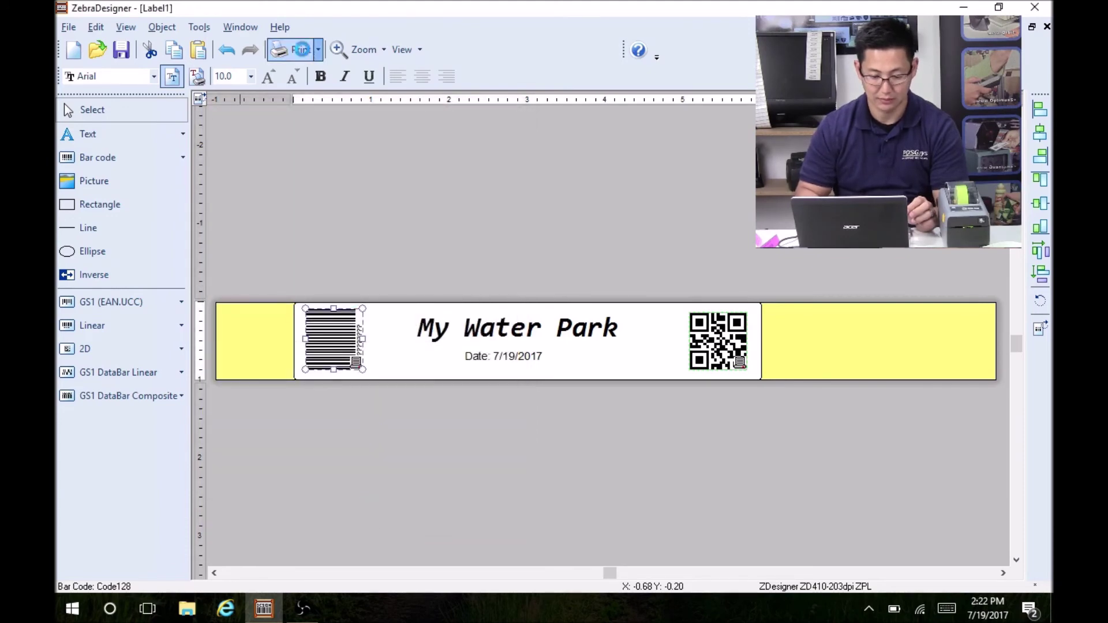
{"action": "left_click", "coordinate": [416, 367]}
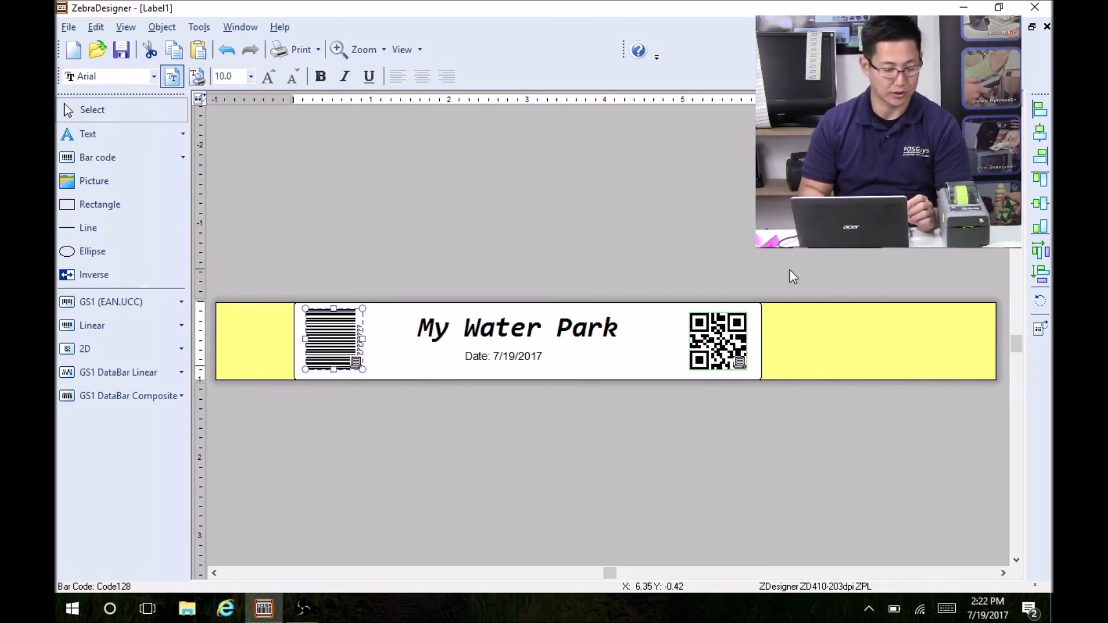
{"action": "left_click", "coordinate": [732, 361]}
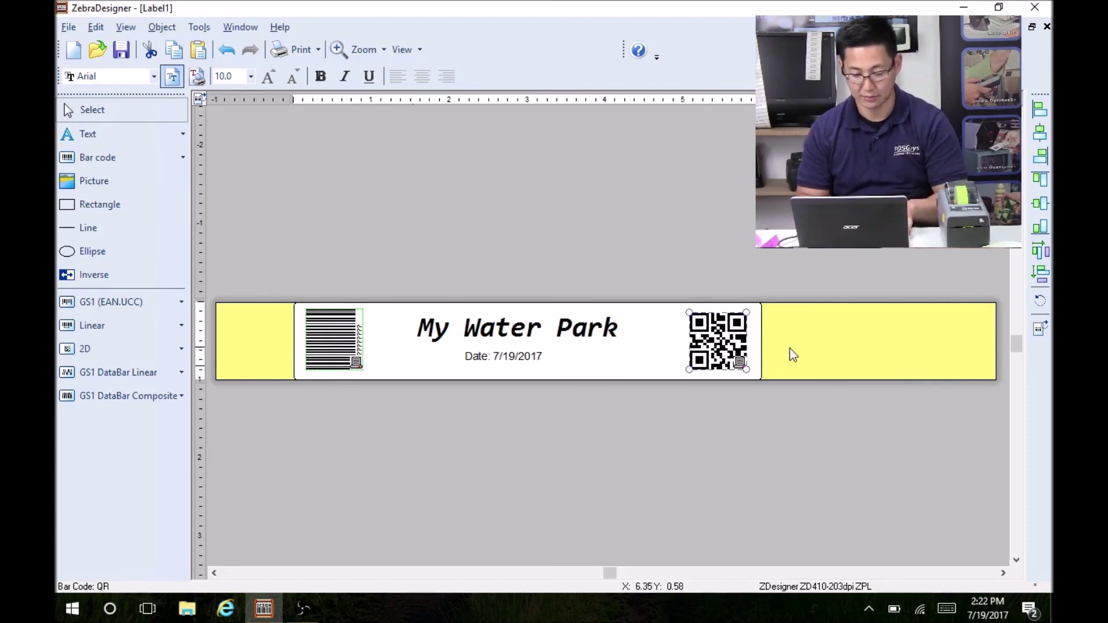
Delete the three stray QR code copies, keeping the original, and open the Label Setup Wizard
{"action": "left_click_drag", "start_coordinate": [729, 347], "coordinate": [656, 343]}
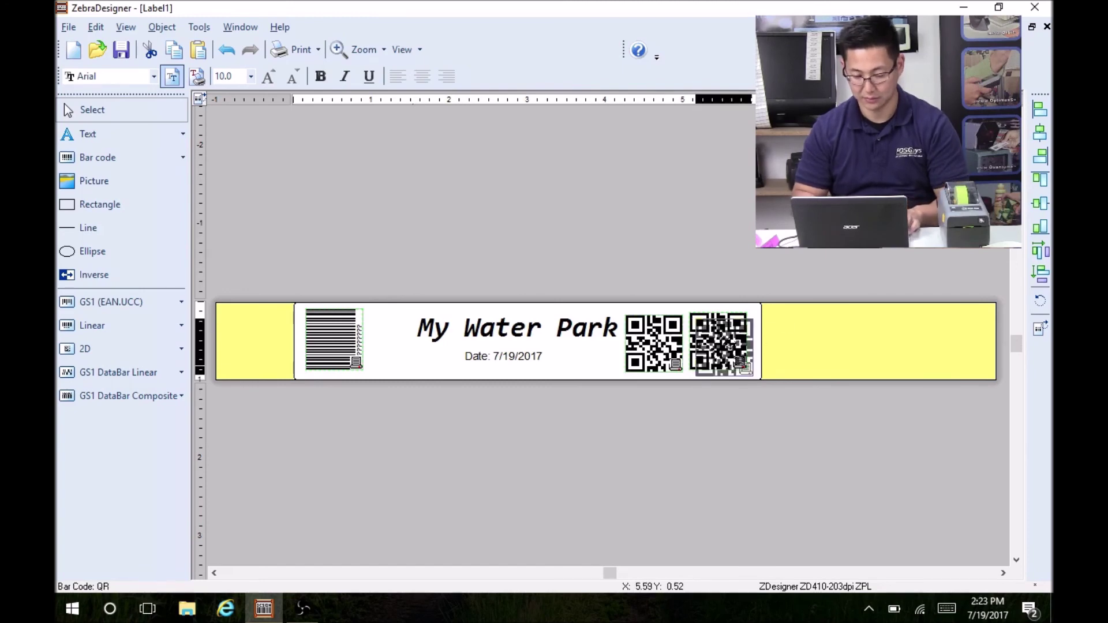
{"action": "left_click_drag", "start_coordinate": [744, 344], "coordinate": [892, 345]}
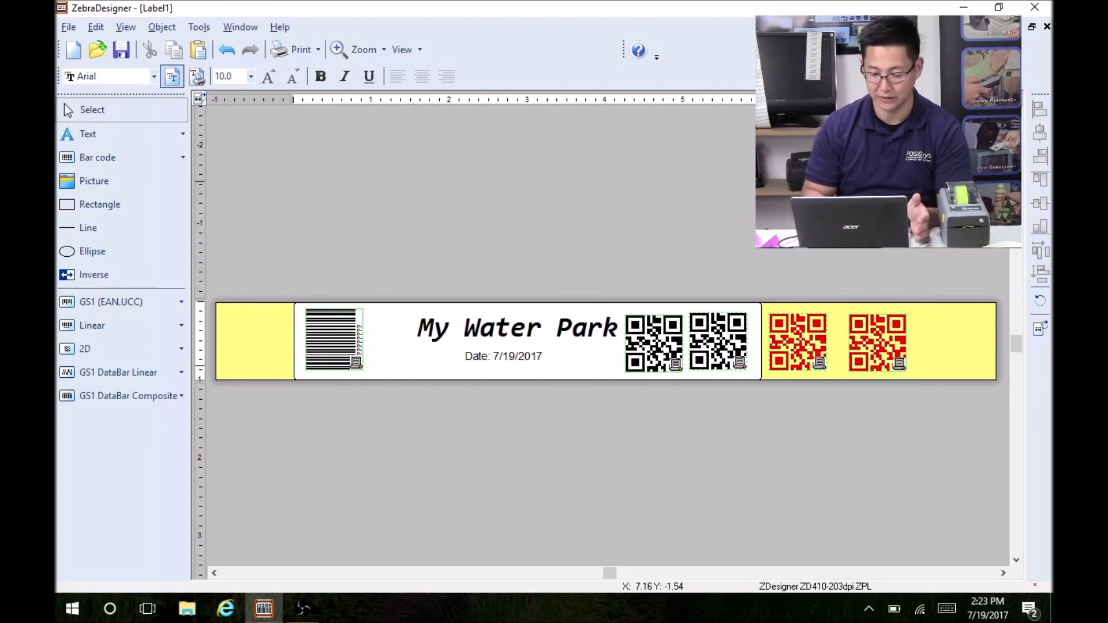
{"action": "left_click", "coordinate": [673, 334]}
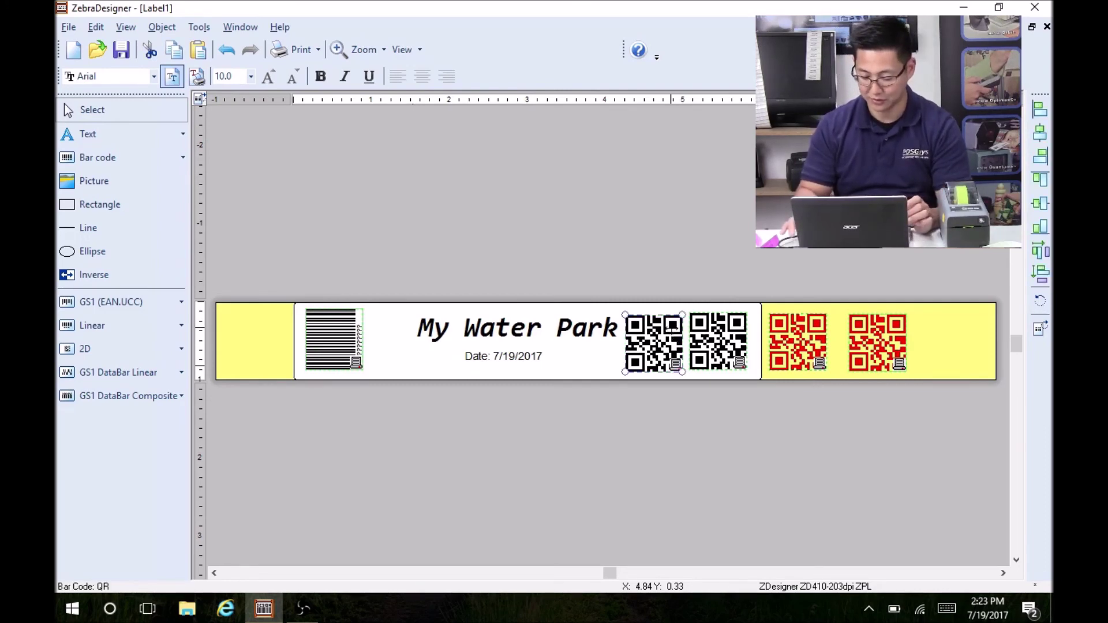
{"action": "key", "text": "Delete"}
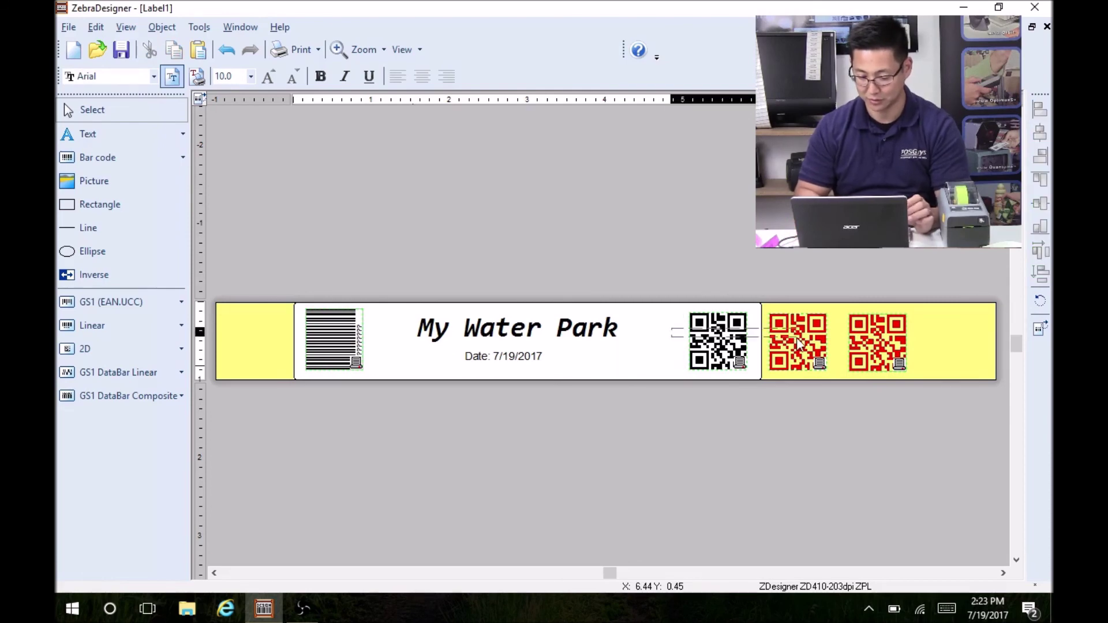
{"action": "left_click", "coordinate": [791, 329]}
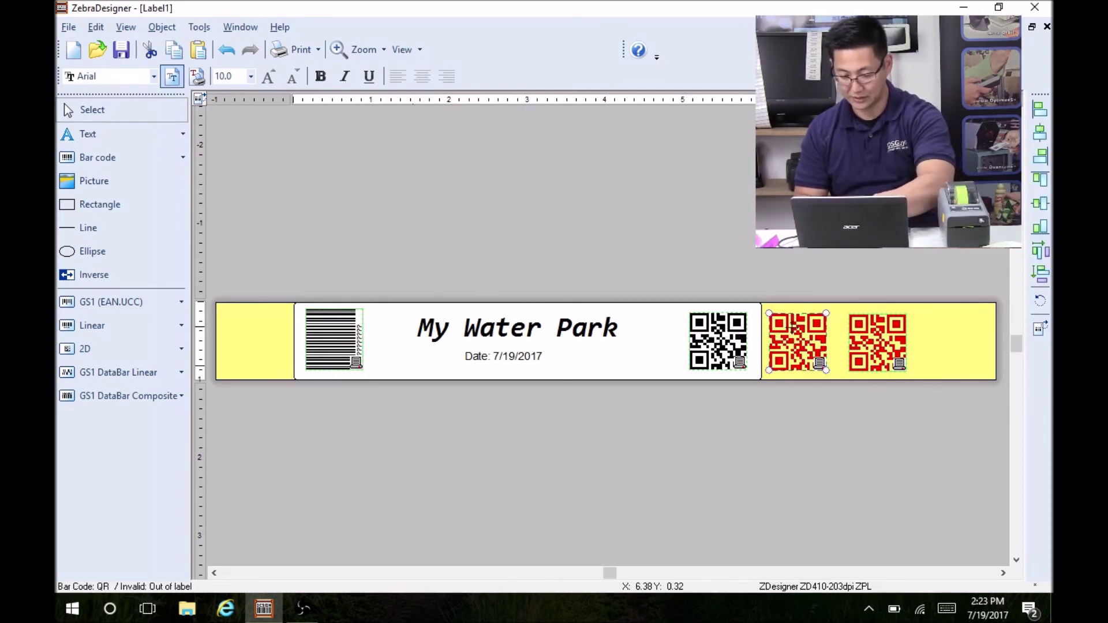
{"action": "key", "text": "Delete"}
{"action": "left_click", "coordinate": [893, 333]}
{"action": "key", "text": "Delete"}
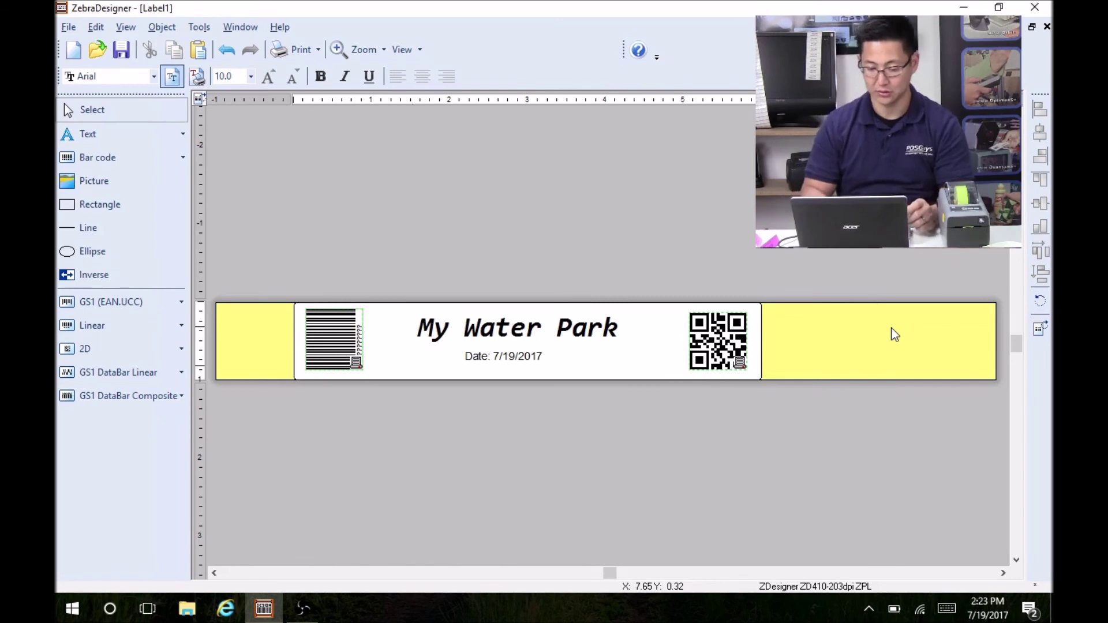
{"action": "double_click", "coordinate": [797, 190]}
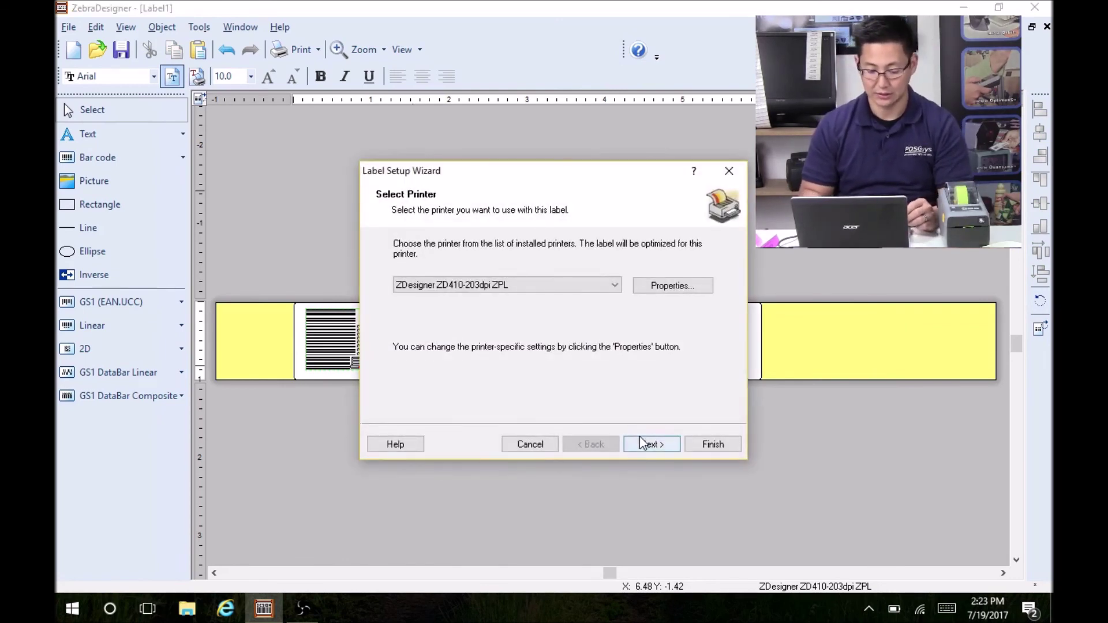
Cancel the wizard and verify the QR counter starts at 1000, incrementing, up to 8 digits
{"action": "left_click", "coordinate": [532, 447]}
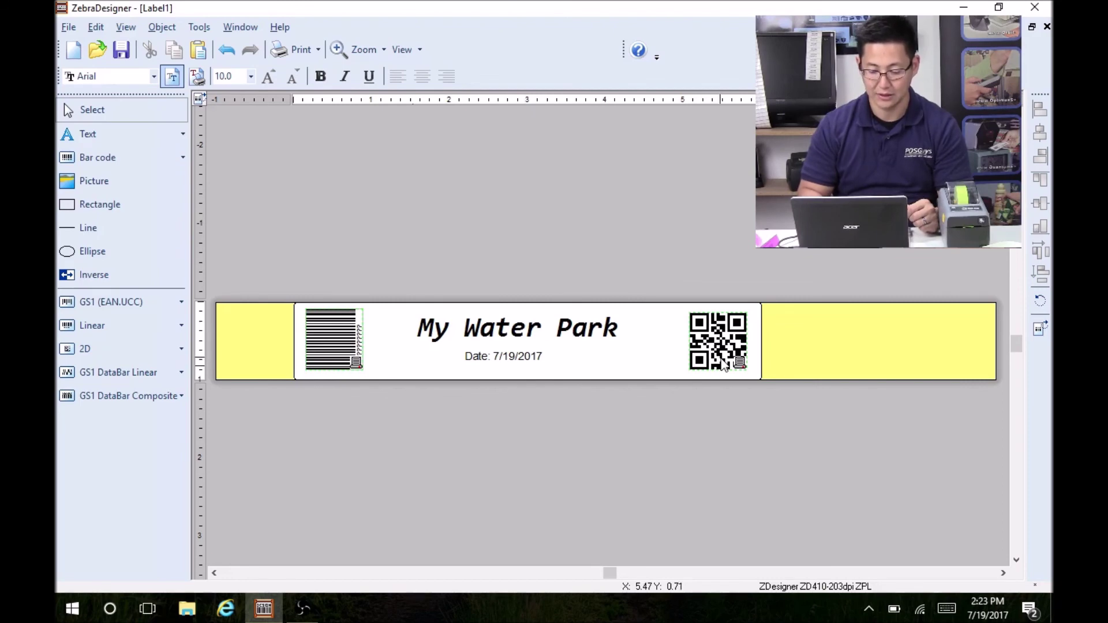
{"action": "double_click", "coordinate": [699, 327]}
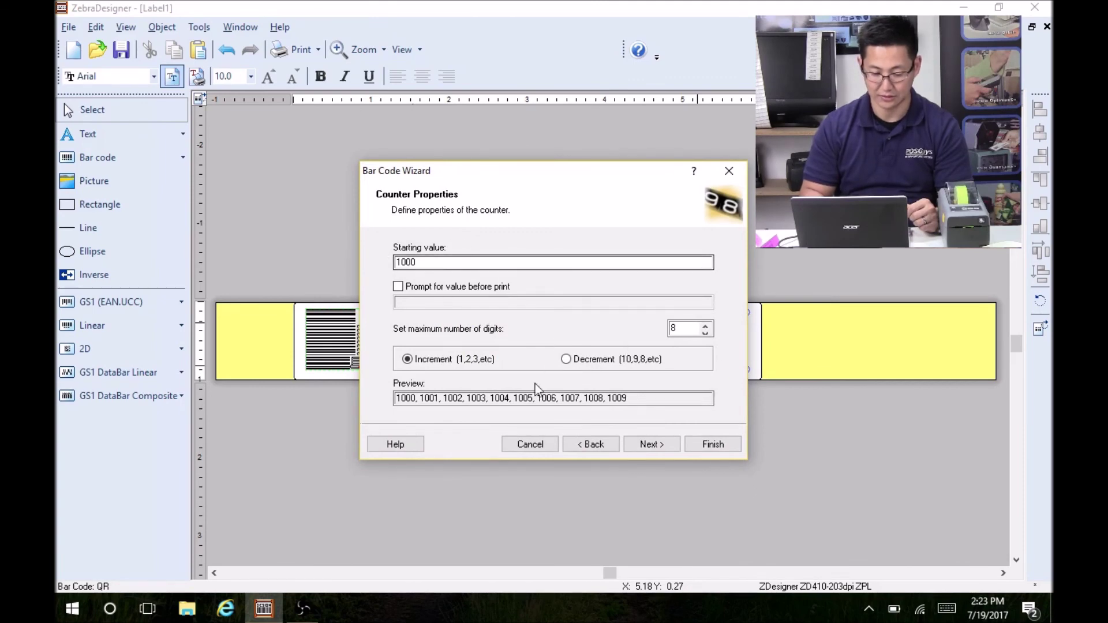
{"action": "left_click", "coordinate": [716, 441]}
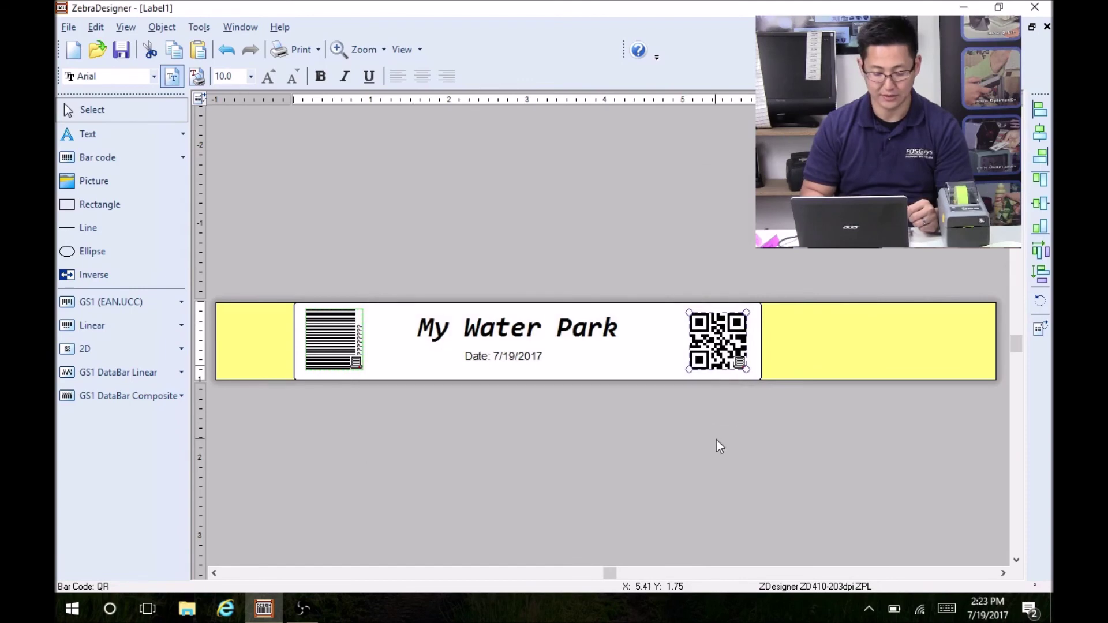